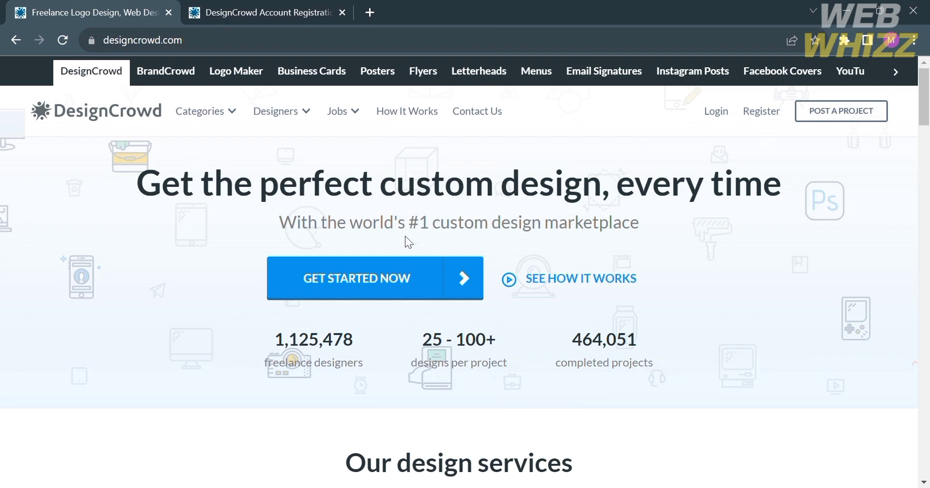
- Scroll up and down through the current DesignCrowd page before registering
scroll(387, 230, down, 1)
scroll(388, 230, down, 2)
scroll(389, 231, down, 3)
scroll(388, 227, down, 2)
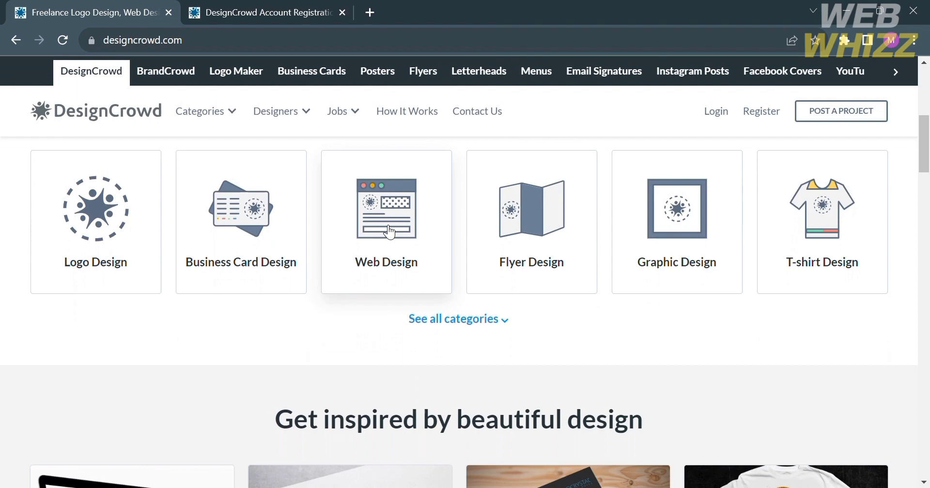
scroll(386, 231, down, 2)
scroll(384, 227, down, 2)
scroll(384, 225, up, 4)
scroll(384, 230, up, 2)
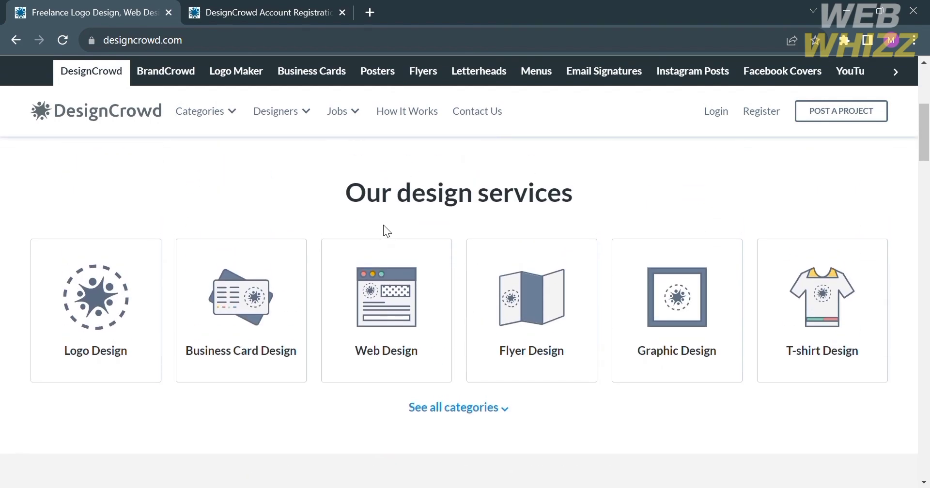
scroll(277, 367, up, 5)
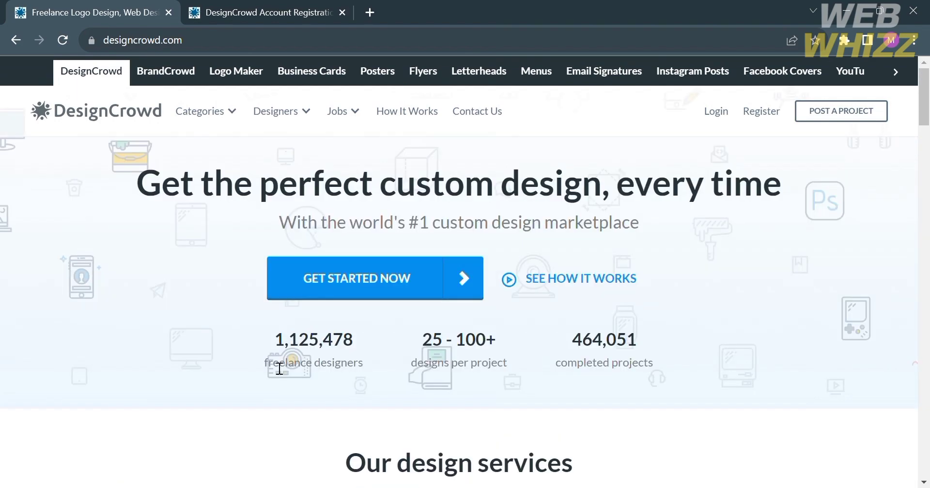
scroll(274, 367, down, 8)
scroll(272, 366, down, 5)
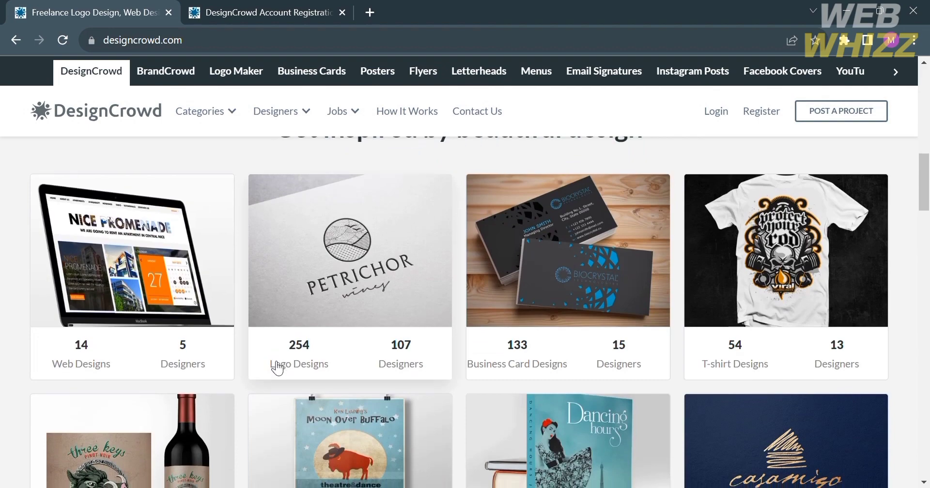
scroll(273, 367, down, 5)
scroll(271, 363, down, 6)
scroll(272, 362, down, 1)
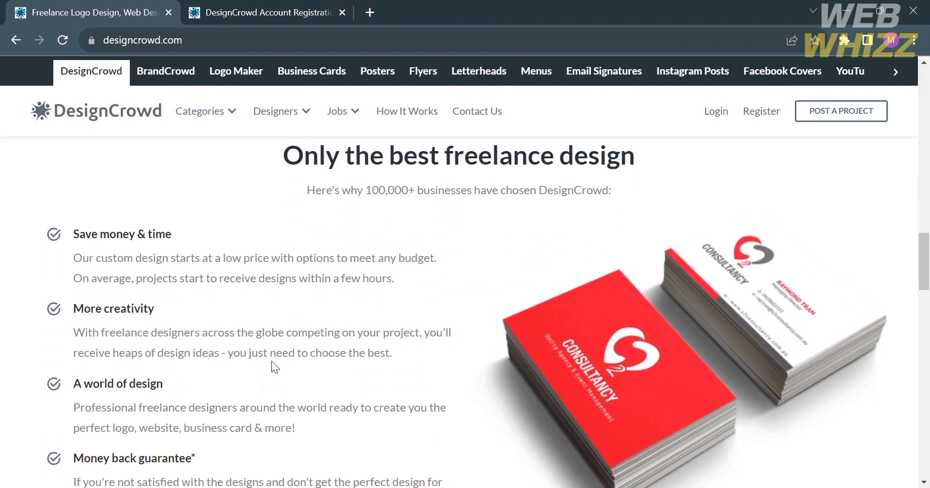
scroll(376, 173, down, 1)
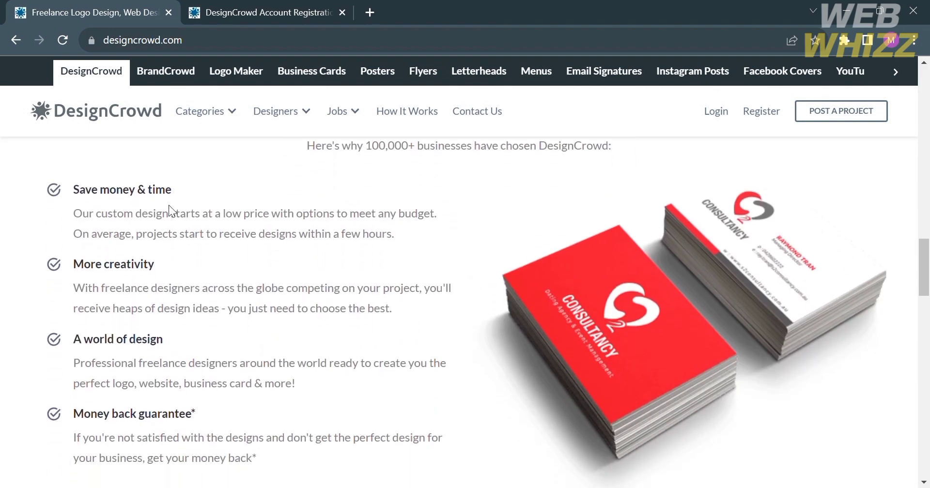
scroll(419, 345, down, 1)
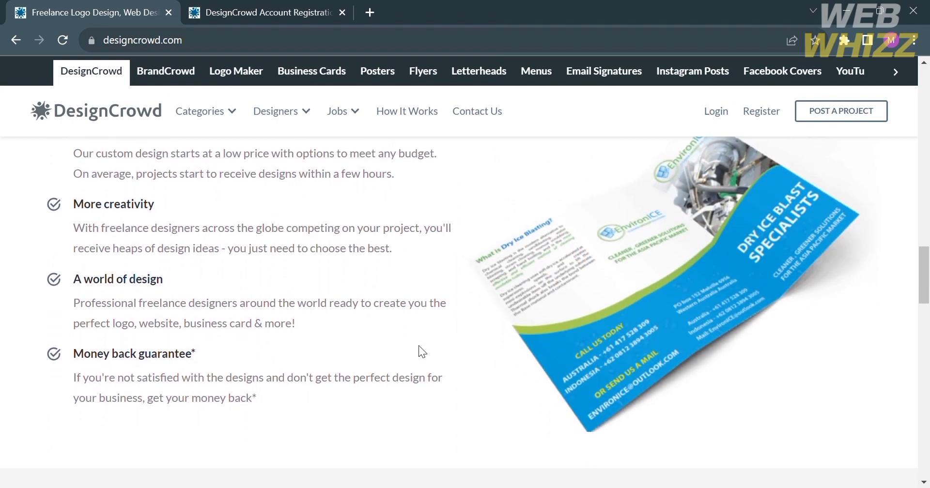
scroll(419, 345, down, 2)
scroll(419, 345, down, 2)
scroll(419, 345, down, 2)
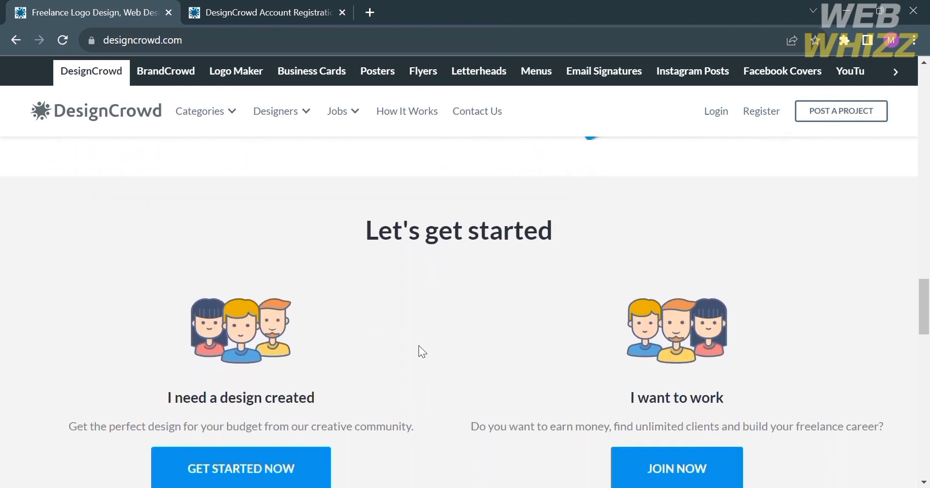
scroll(419, 345, down, 2)
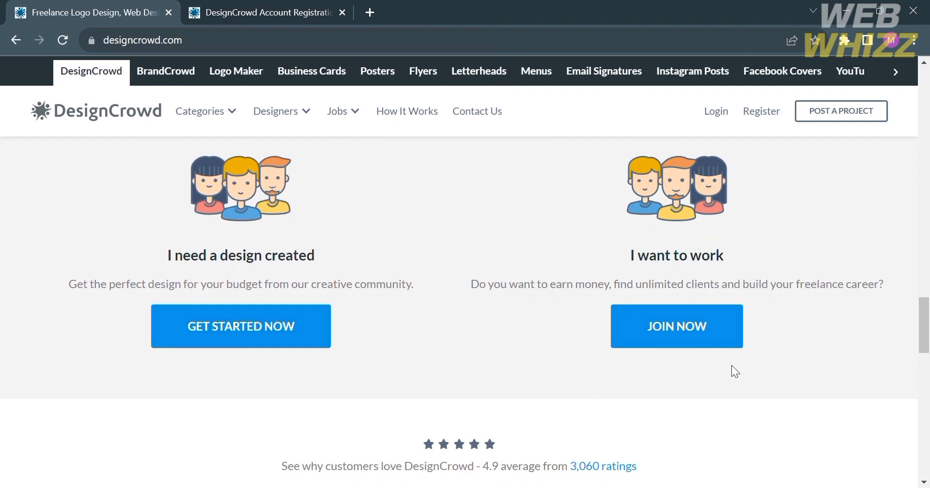
scroll(676, 400, down, 3)
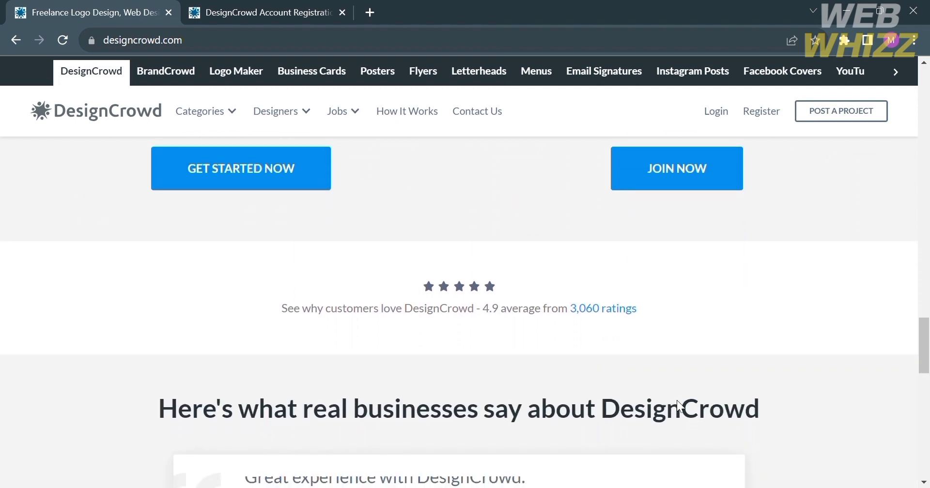
scroll(676, 401, down, 4)
scroll(678, 401, down, 2)
scroll(678, 401, down, 1)
scroll(678, 401, down, 1)
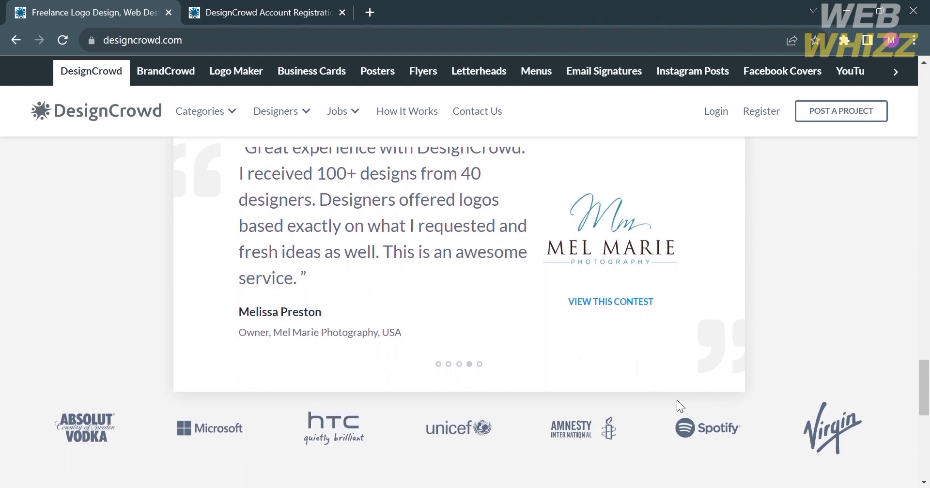
scroll(677, 401, down, 3)
scroll(677, 401, down, 5)
scroll(677, 402, up, 2)
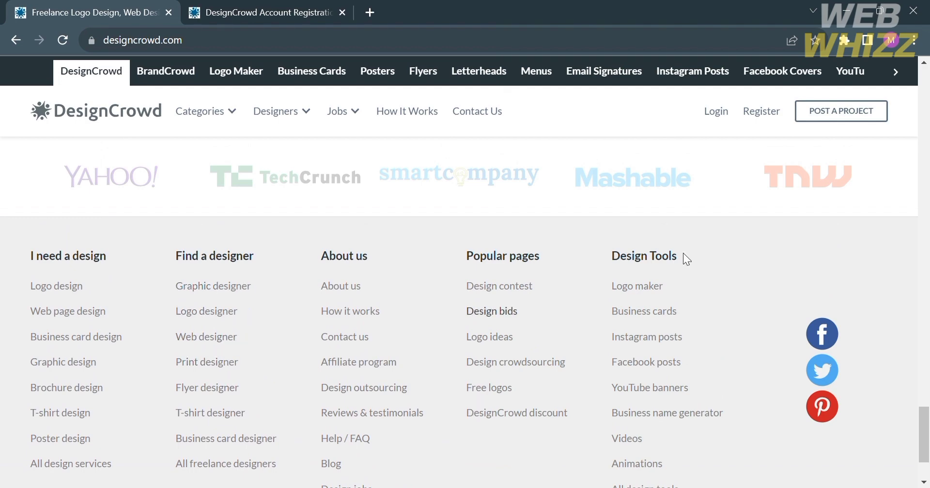
scroll(888, 191, up, 5)
scroll(888, 191, down, 6)
scroll(888, 191, down, 1)
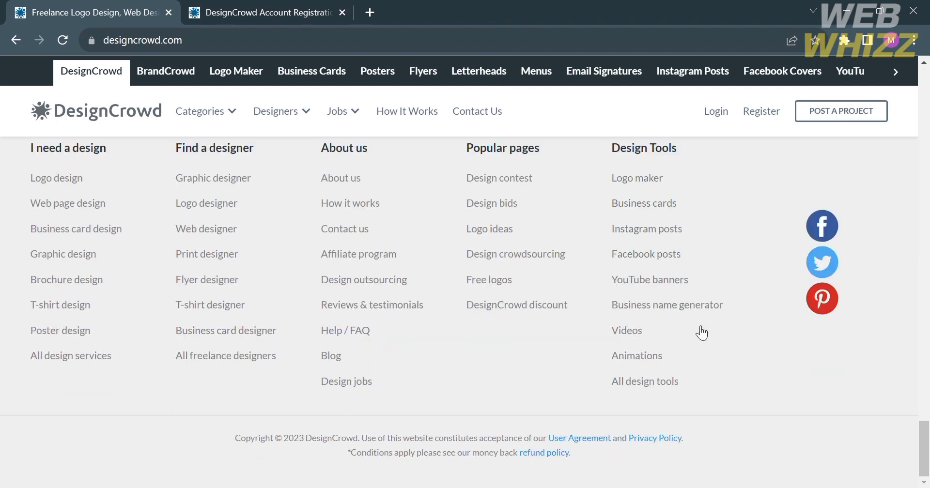
scroll(789, 256, up, 5)
scroll(789, 257, up, 5)
scroll(789, 257, up, 10)
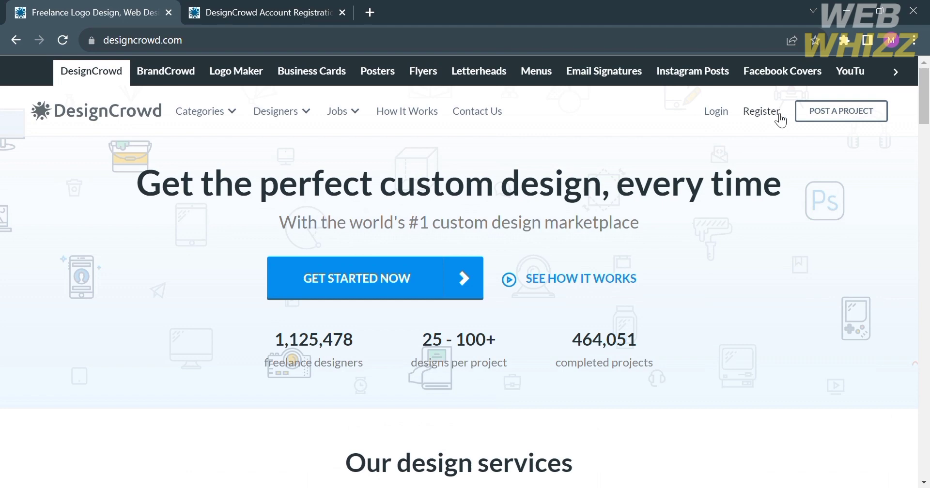
- On the registration tab, enter the first name, email address and password
key(ctrl+Tab)
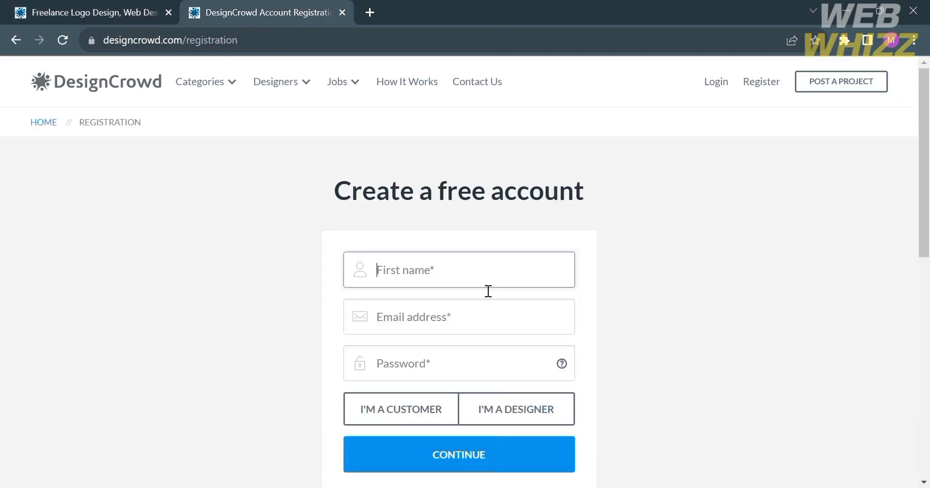
text(Mark)
text( As)
text(ma)
click(496, 319)
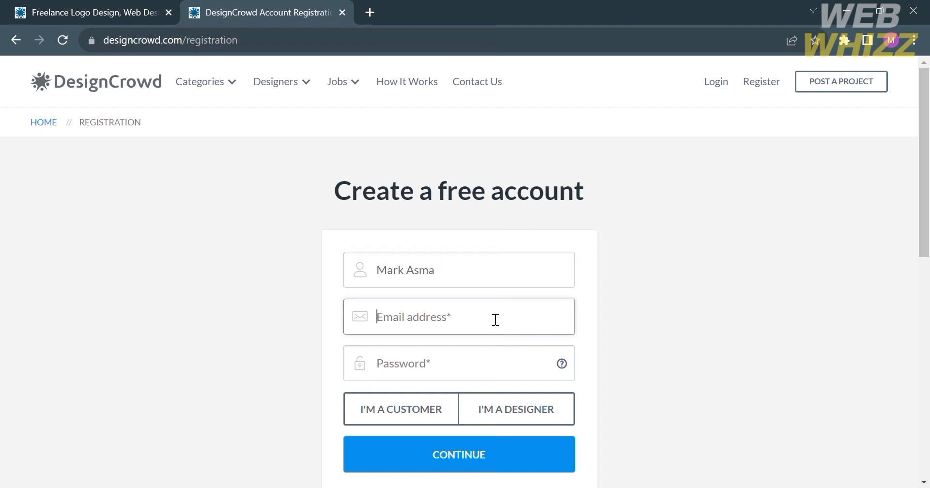
click(496, 356)
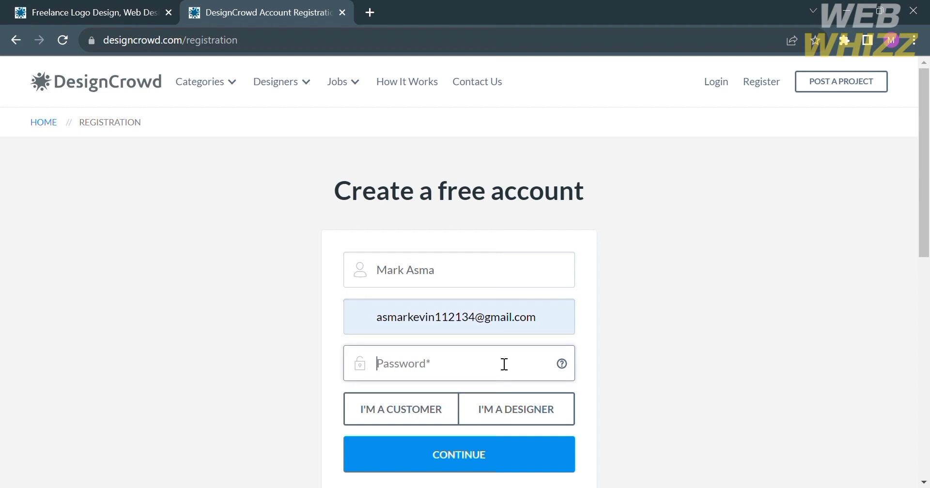
- Choose I'M A DESIGNER and submit the registration to create the designer account
click(574, 399)
click(534, 453)
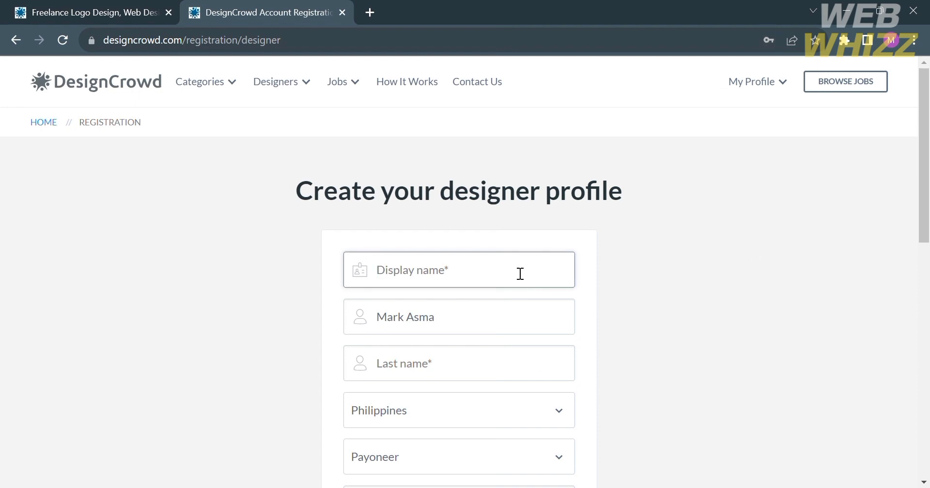
text(We)
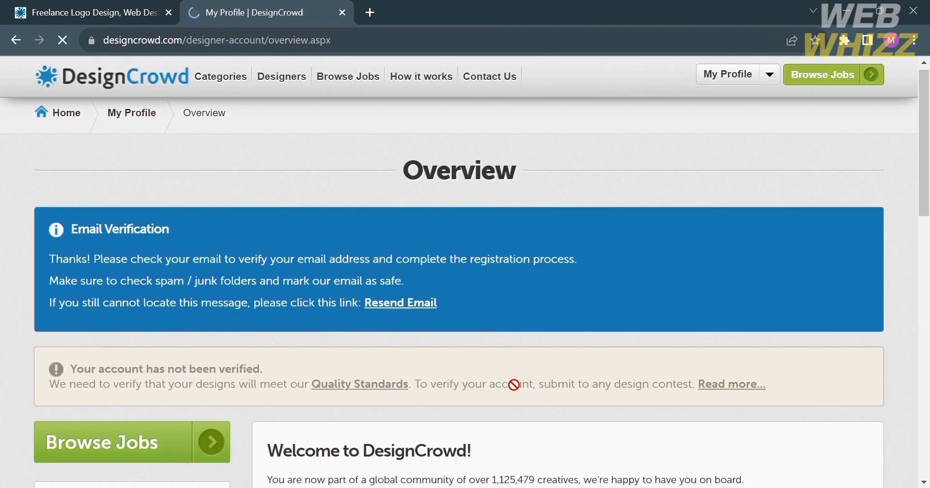
scroll(515, 385, down, 2)
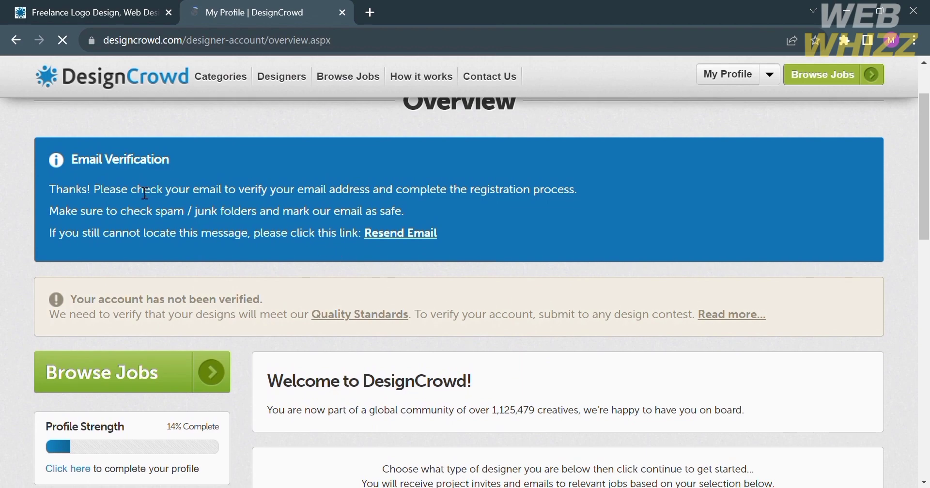
- Open Gmail in a new tab and view DesignCrowd's 'Confirm your email address' message
click(370, 12)
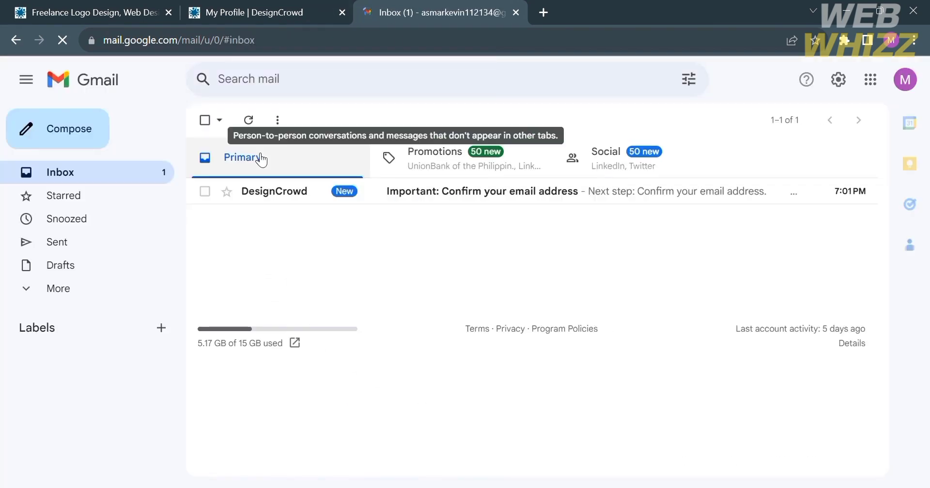
click(445, 200)
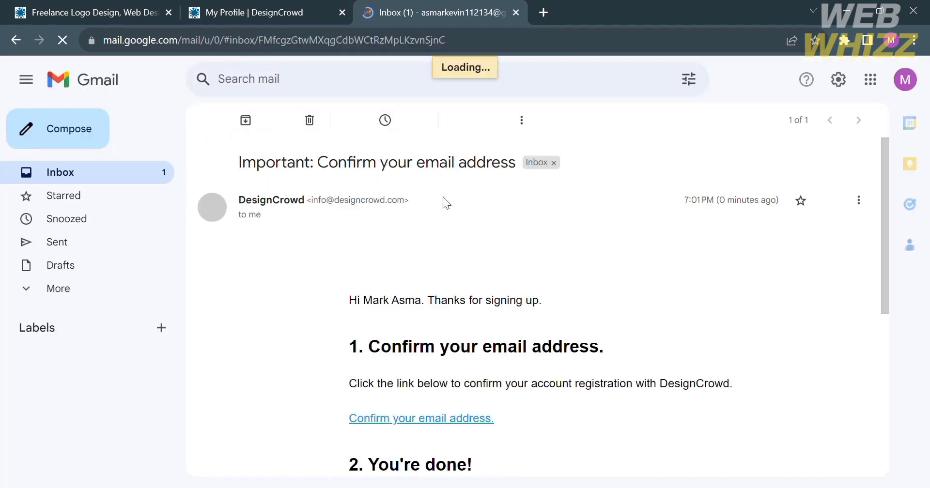
scroll(435, 444, down, 5)
scroll(442, 448, up, 3)
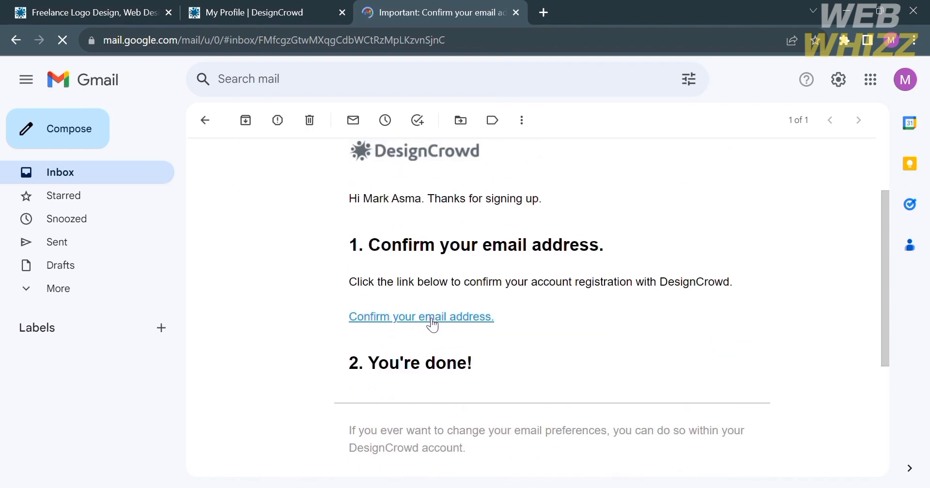
- Follow the confirmation link to verify the email and review the My Account page
click(431, 320)
scroll(296, 246, down, 4)
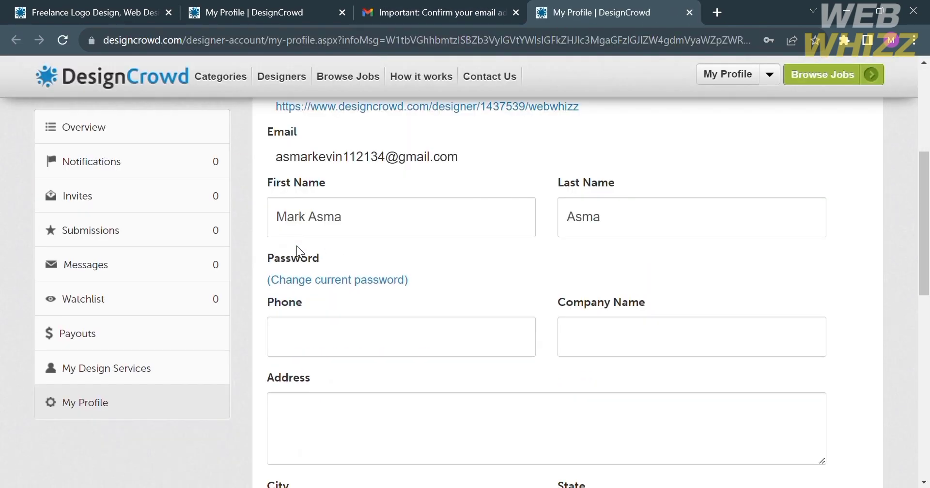
scroll(218, 201, up, 5)
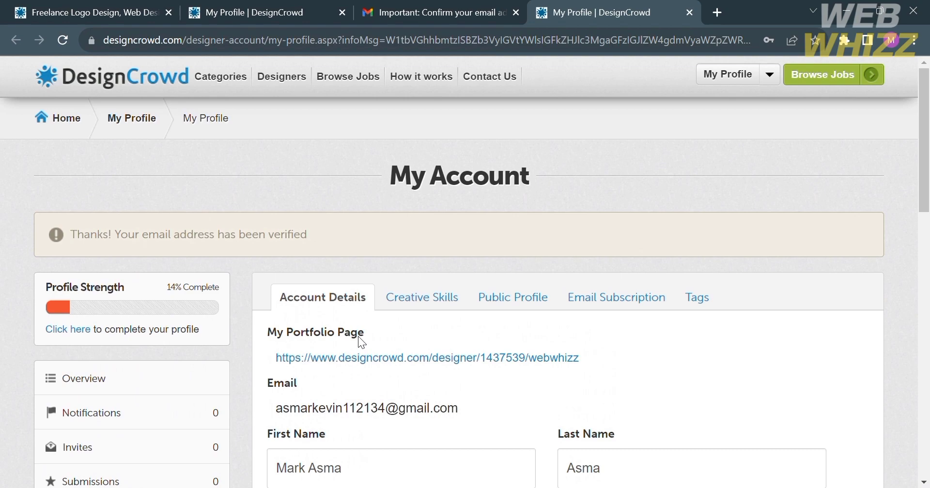
scroll(361, 343, down, 3)
scroll(361, 343, down, 2)
scroll(361, 342, down, 4)
scroll(361, 343, up, 10)
- Return to the Overview tab and close the extra My Profile tab
click(310, 7)
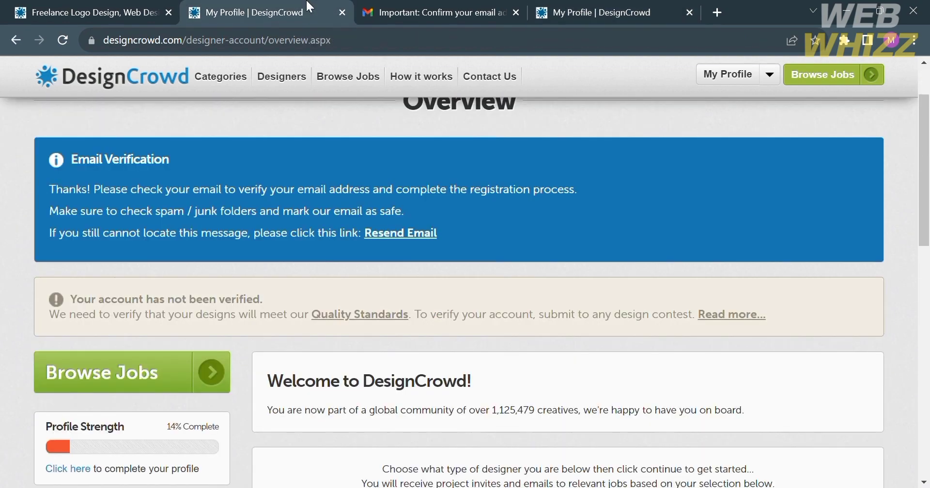
click(588, 7)
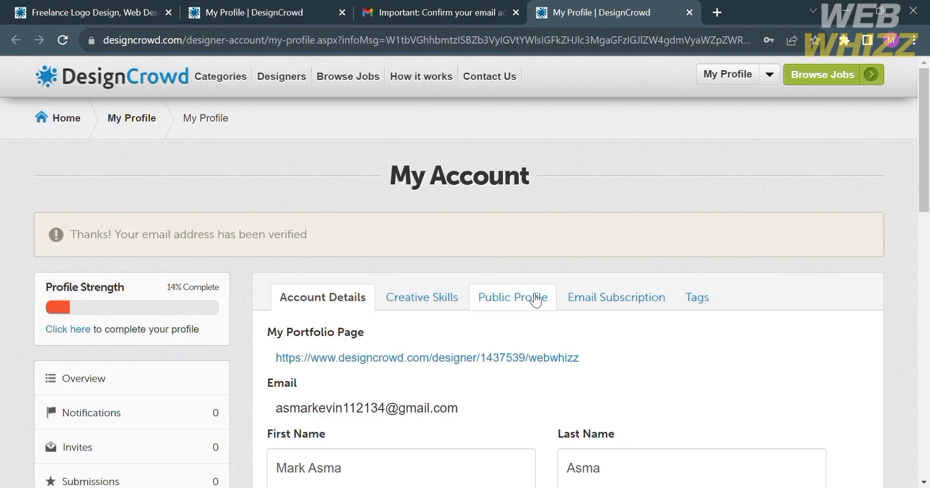
scroll(534, 303, down, 6)
click(690, 12)
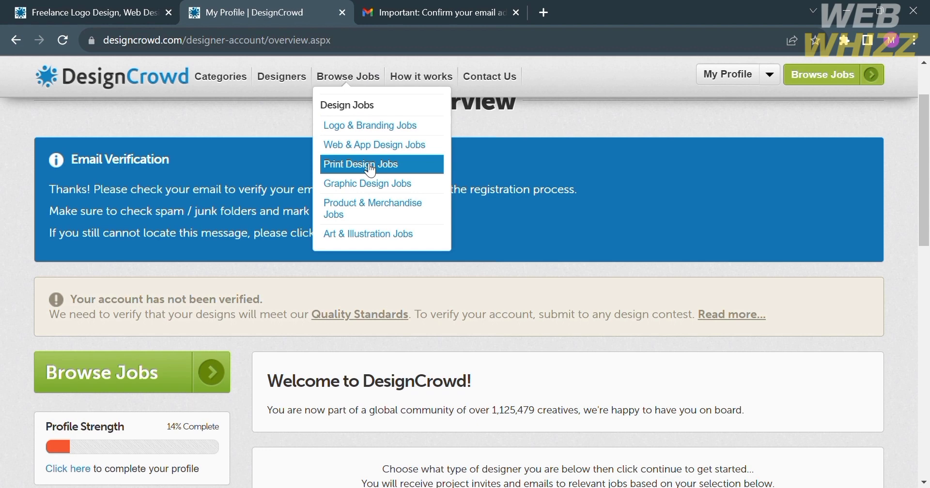
- Open Logo & Branding Jobs from Browse Jobs, listing 193 open jobs
click(374, 128)
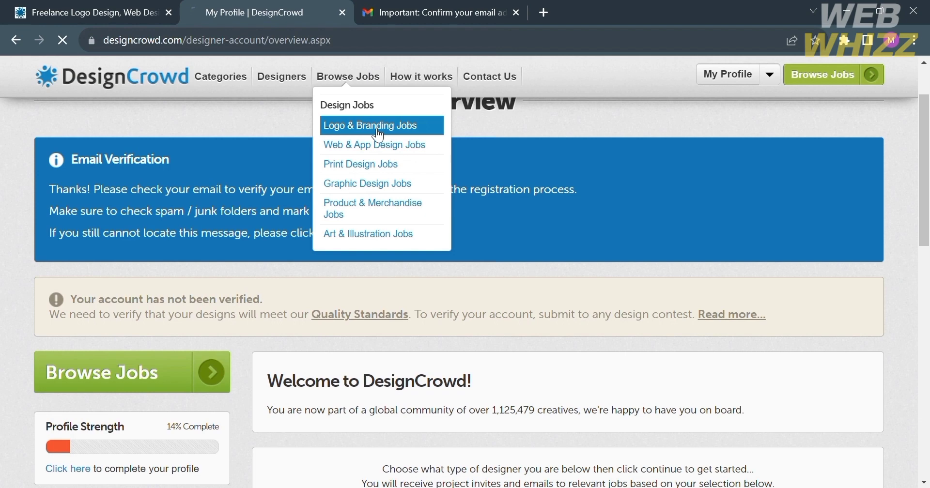
click(380, 127)
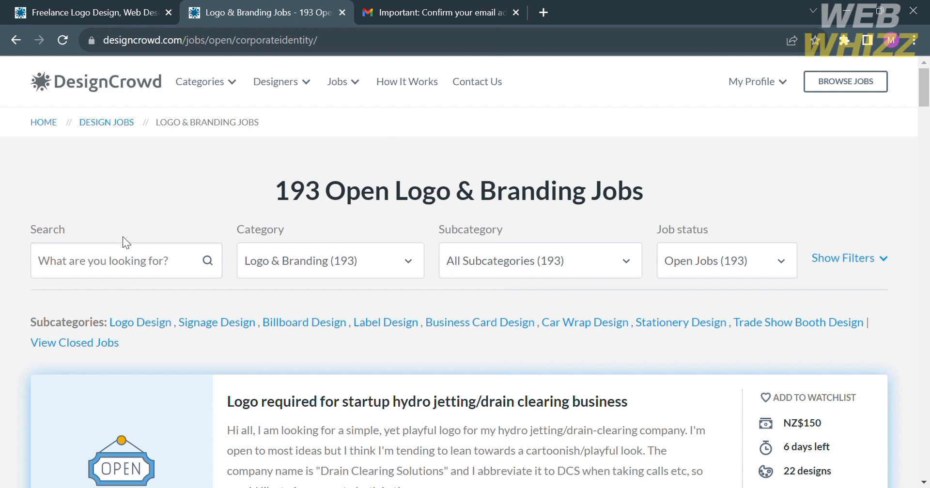
- Check the category filters, then set Payments to Guaranteed Only, leaving 103 jobs
click(138, 257)
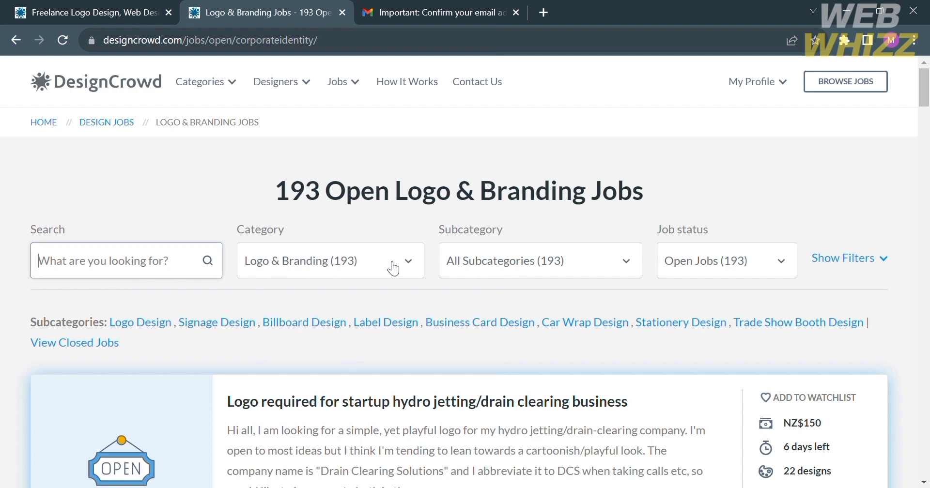
click(409, 265)
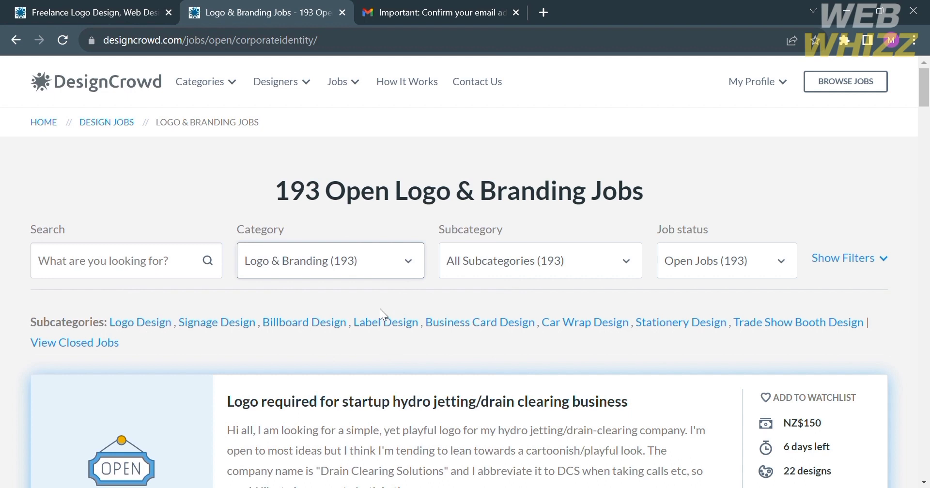
click(598, 277)
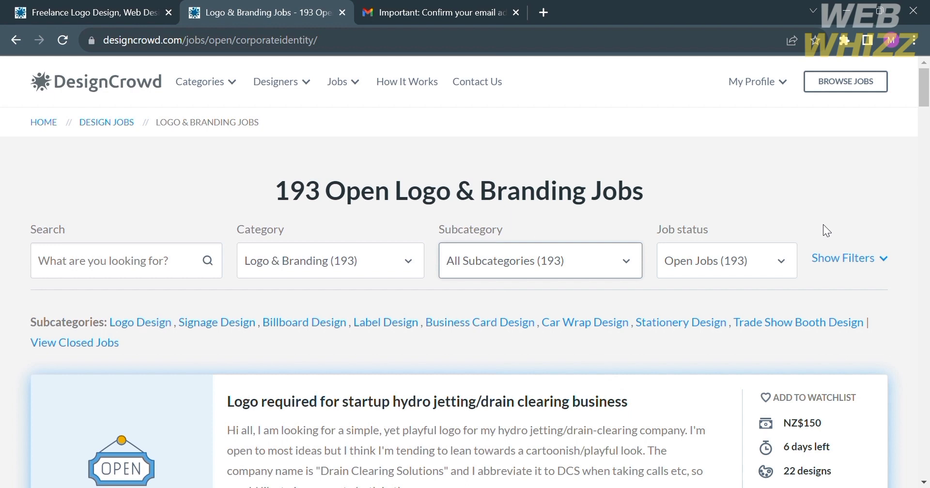
click(885, 258)
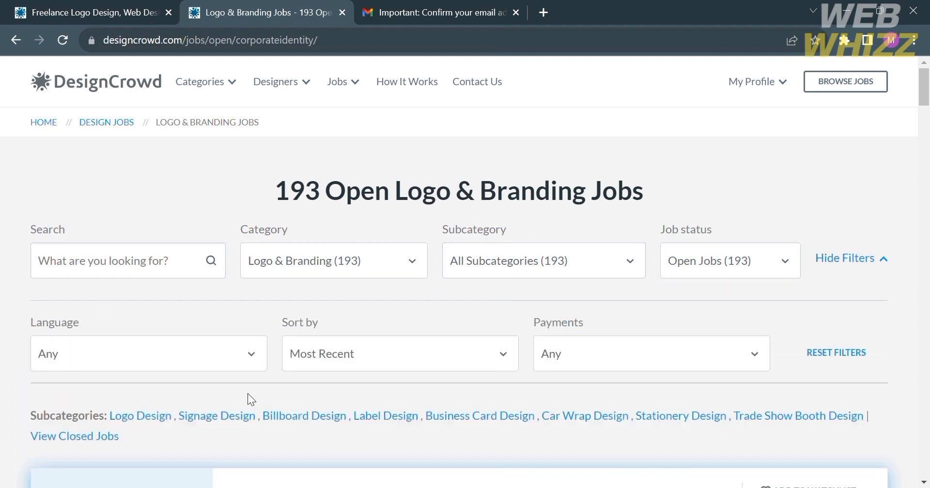
scroll(248, 394, down, 1)
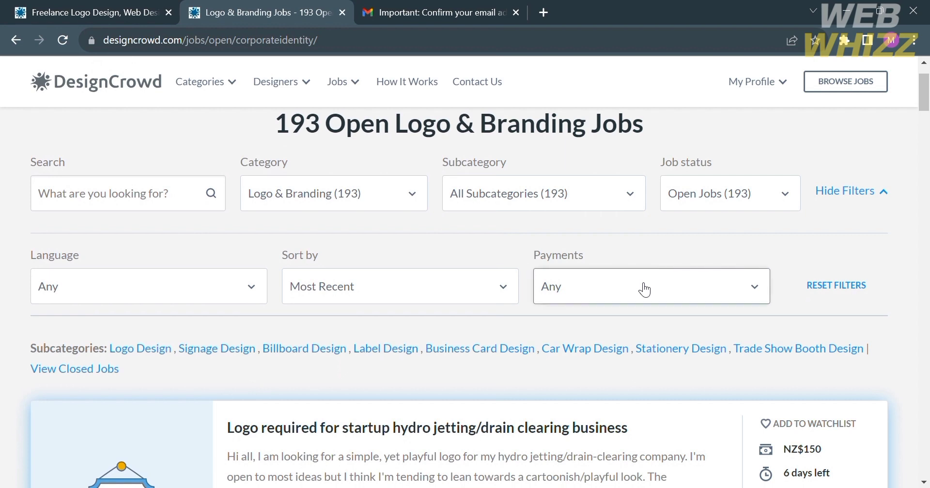
click(697, 328)
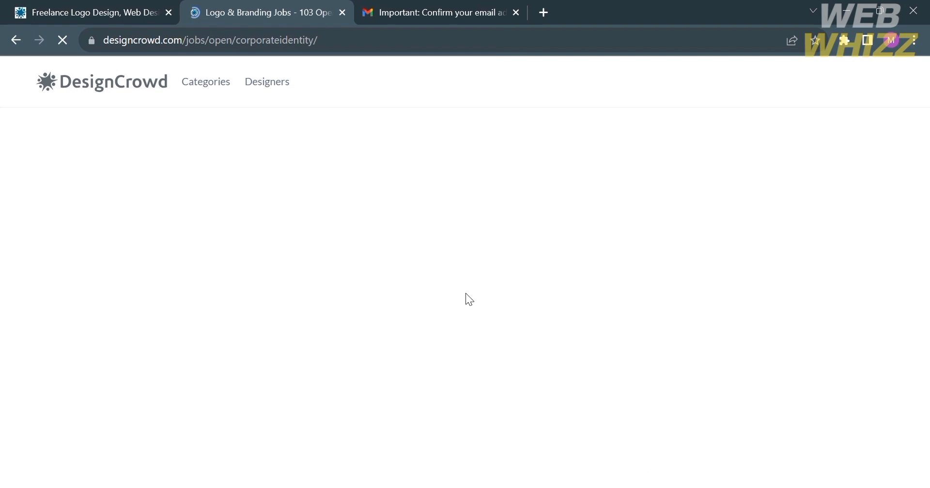
- Set the Language filter to English
scroll(466, 292, down, 4)
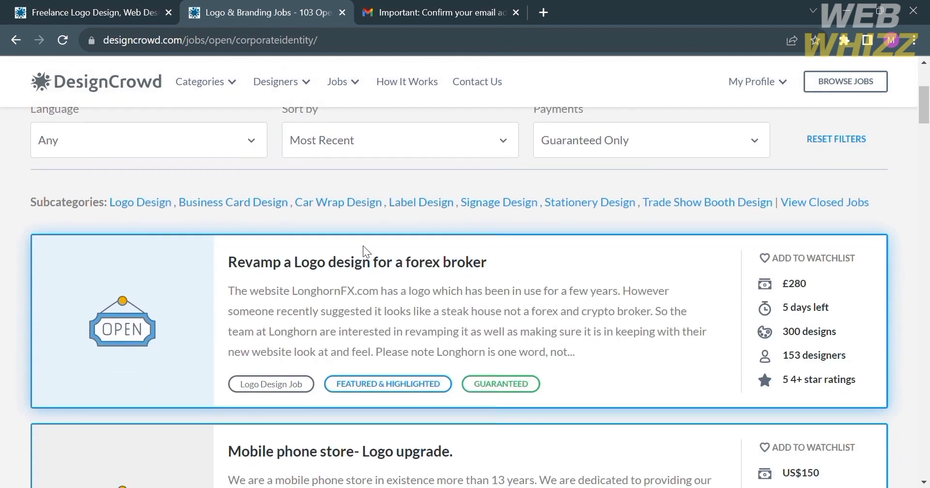
click(227, 185)
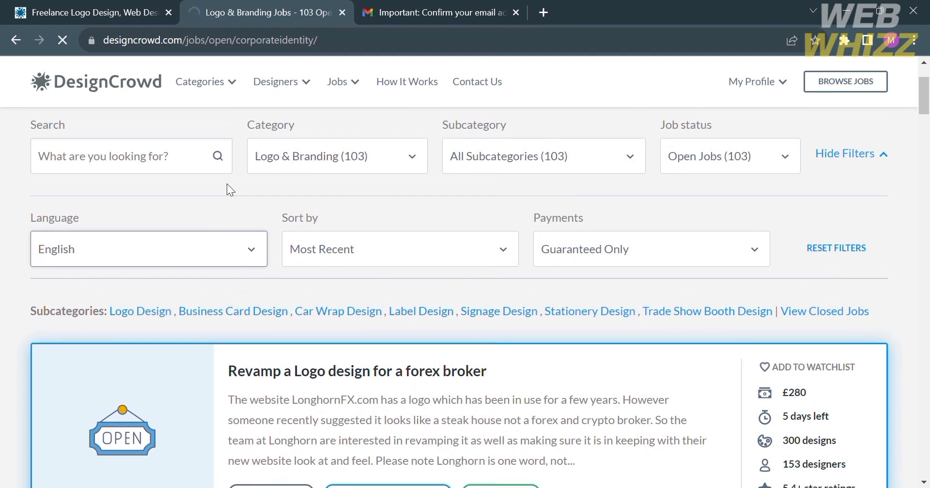
scroll(227, 185, down, 5)
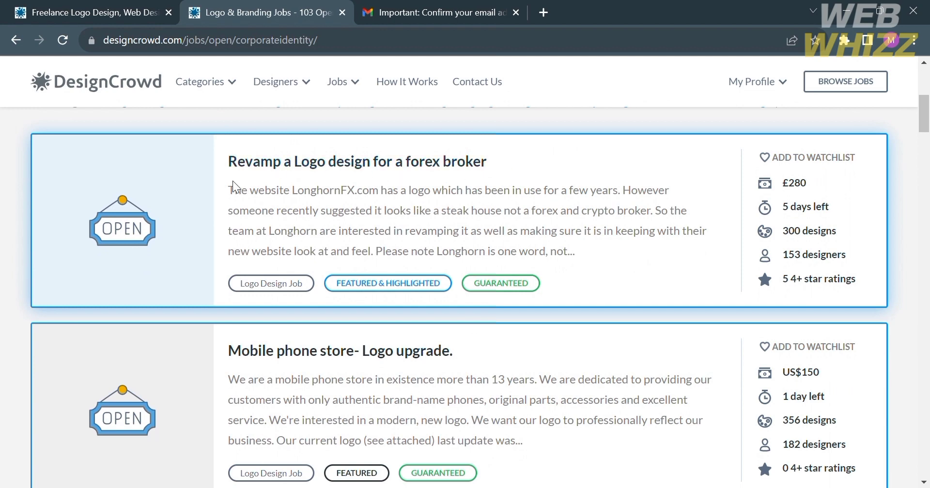
- Add the forex broker logo revamp job to the watchlist
drag(228, 160, 502, 153)
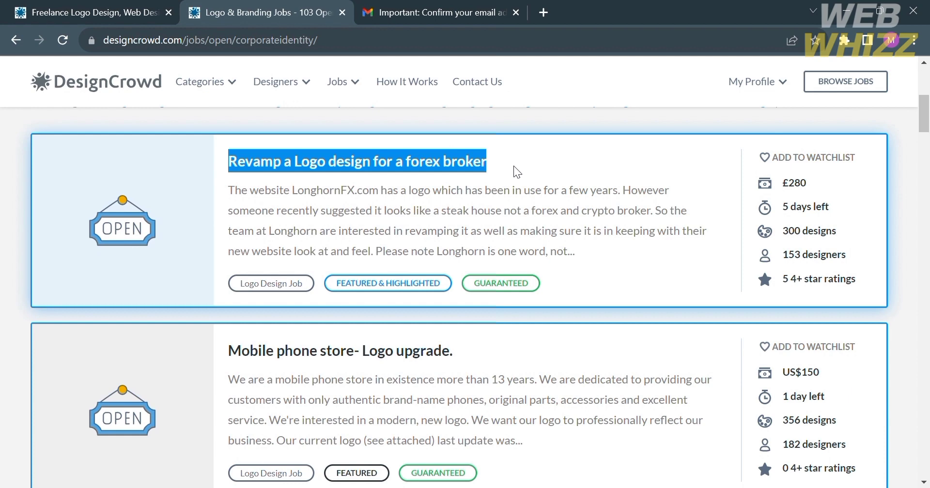
drag(579, 251, 272, 164)
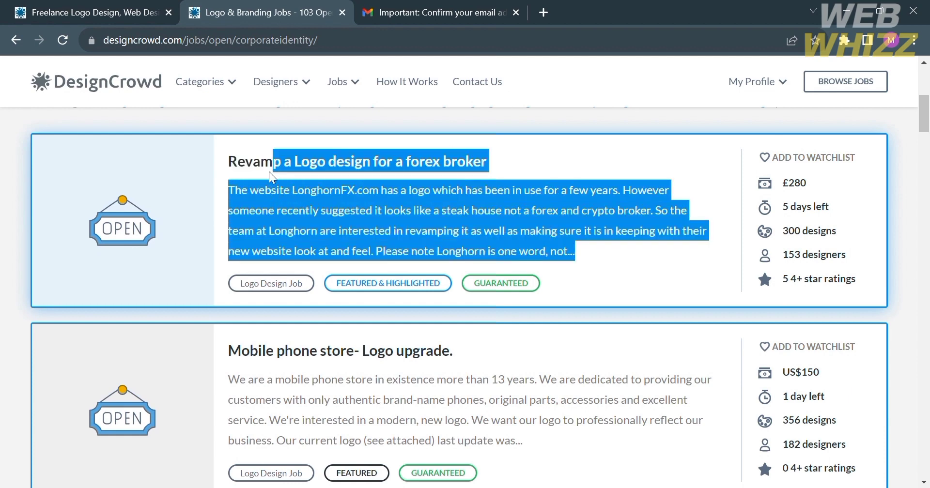
click(502, 239)
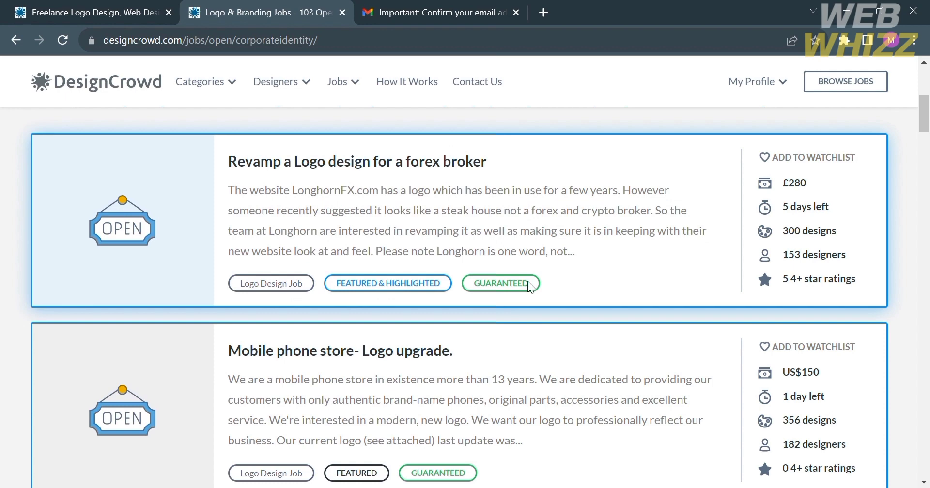
scroll(575, 390, down, 2)
scroll(630, 344, up, 1)
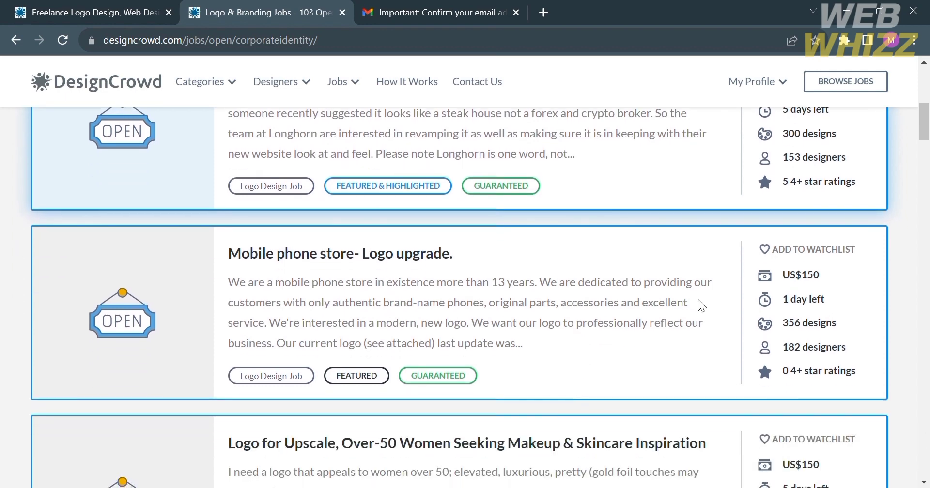
scroll(698, 300, up, 2)
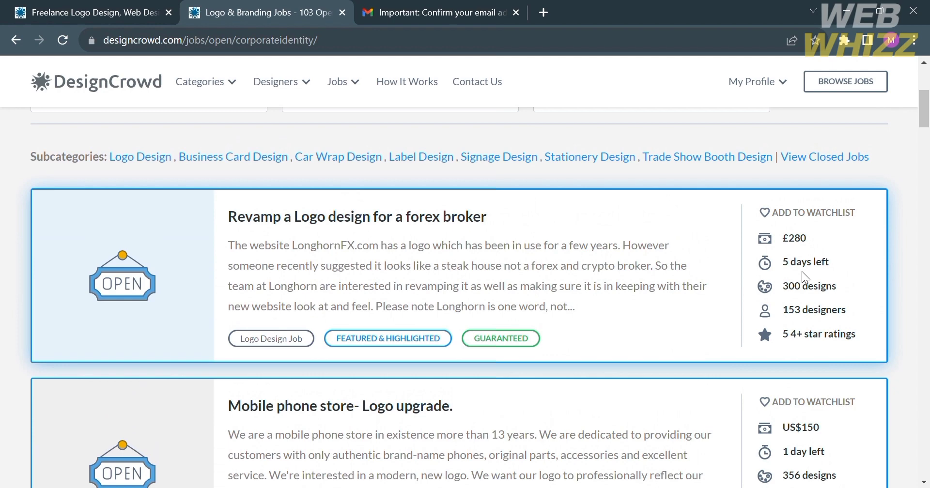
click(769, 214)
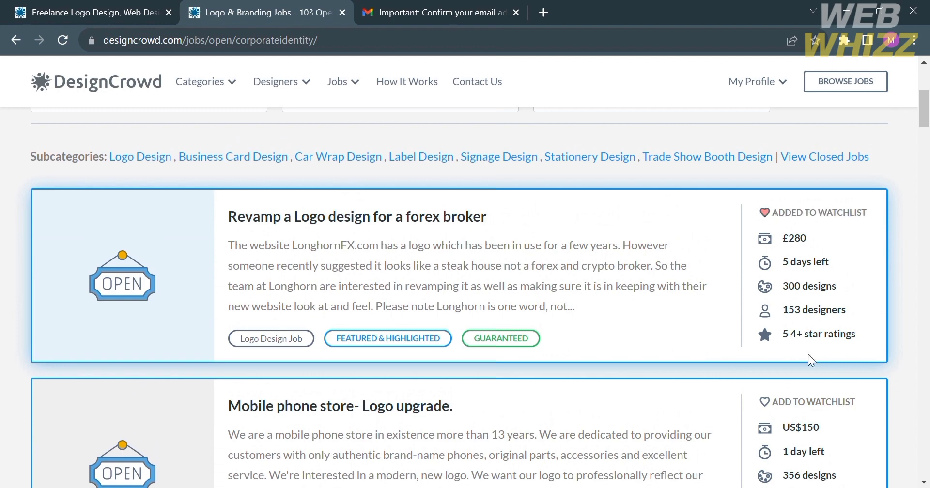
- Find and open the 'Mobile phone store- Logo upgrade' job brief
scroll(808, 353, down, 2)
scroll(809, 354, down, 3)
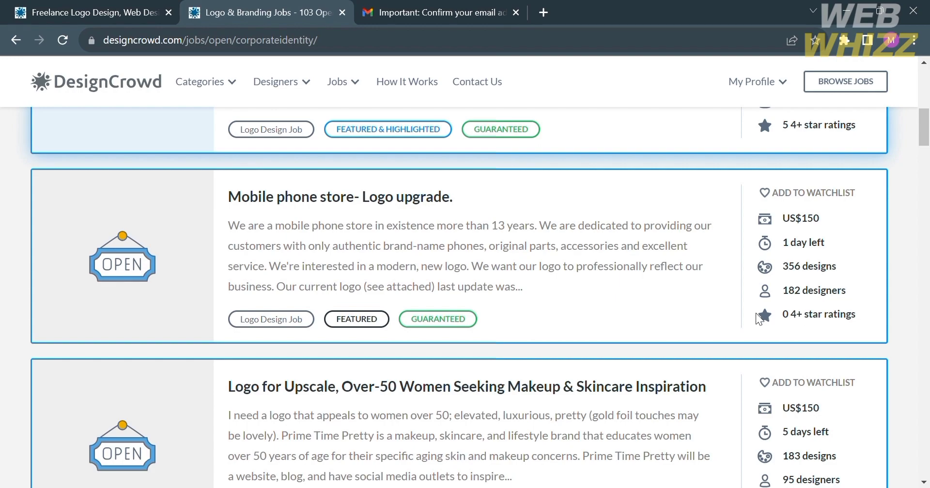
scroll(331, 181, down, 4)
scroll(330, 181, down, 5)
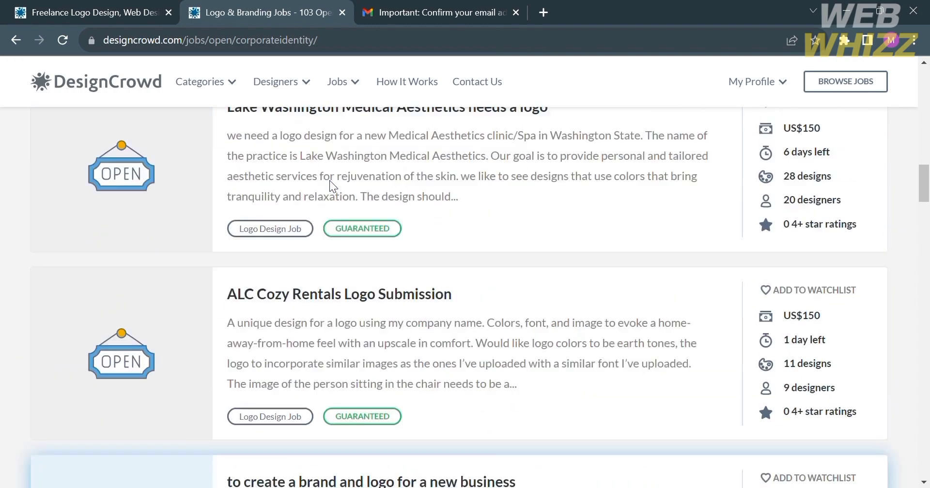
scroll(332, 183, down, 5)
scroll(336, 186, down, 5)
scroll(332, 183, down, 5)
scroll(330, 180, down, 5)
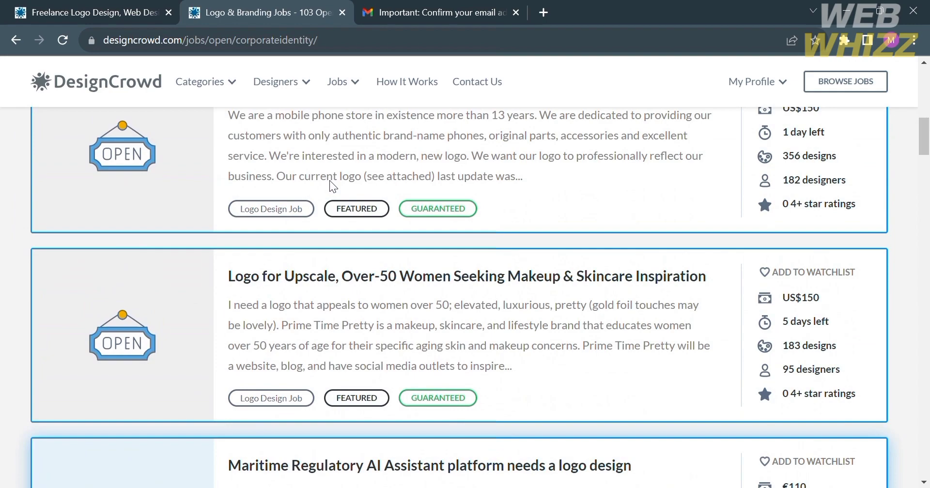
scroll(338, 188, down, 2)
scroll(337, 188, up, 4)
scroll(332, 187, down, 3)
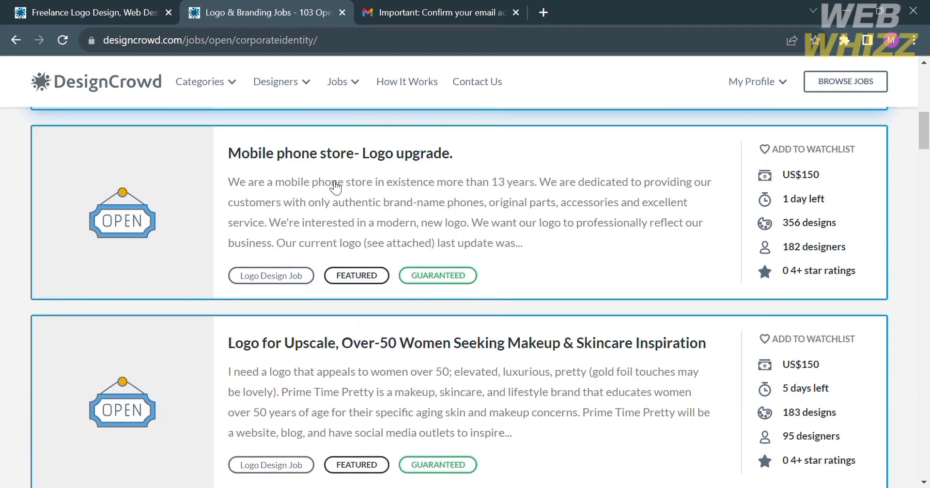
click(216, 171)
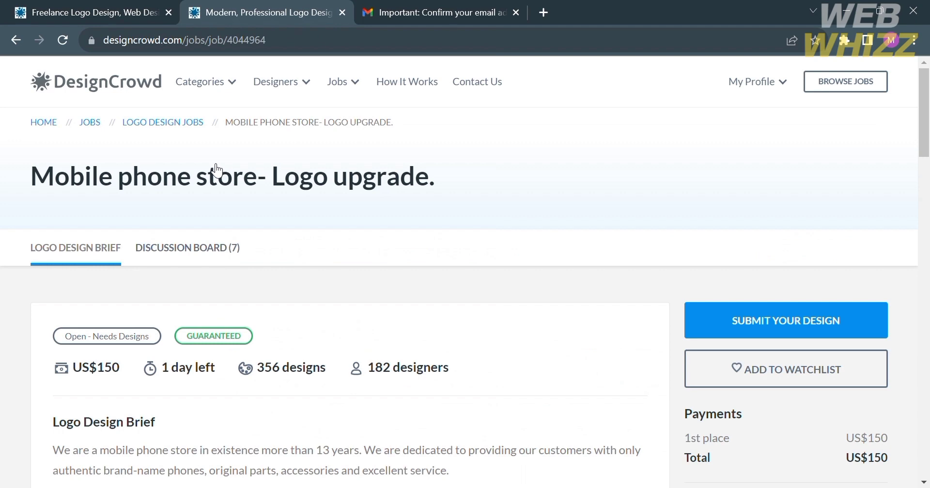
- Read the Mobile phone store brief down to its attached Phoneaid Logo PNG file
scroll(359, 408, down, 3)
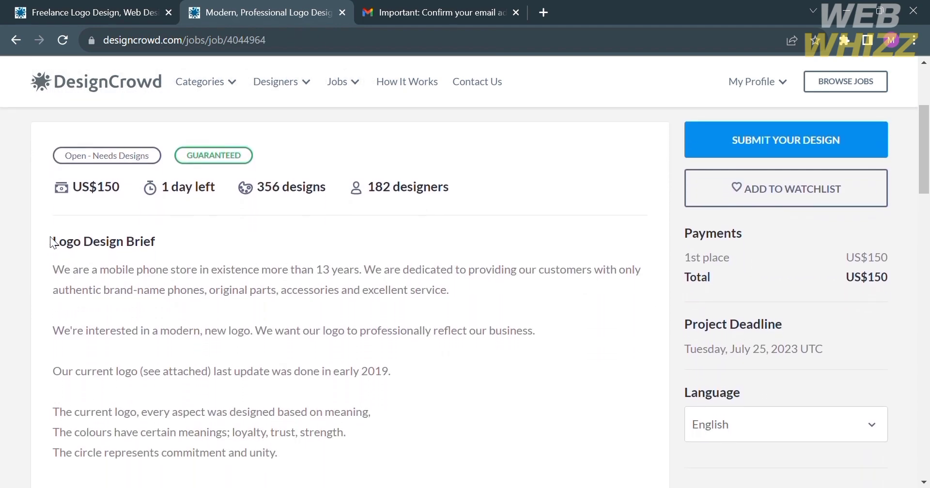
drag(50, 236, 408, 448)
click(408, 448)
scroll(408, 449, down, 3)
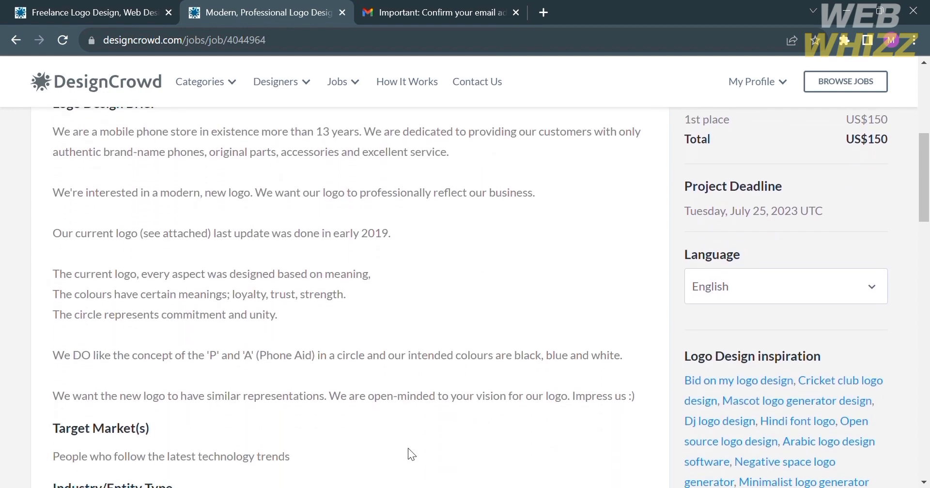
scroll(114, 282, up, 3)
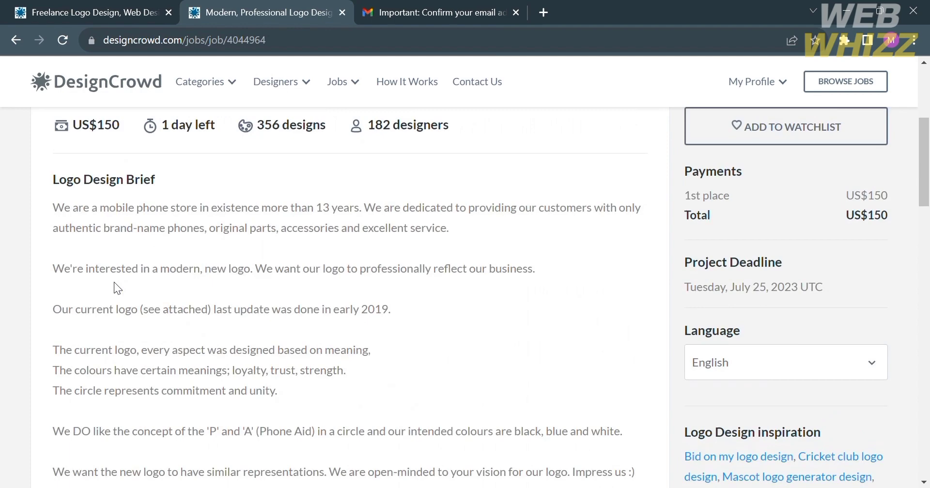
scroll(115, 283, down, 5)
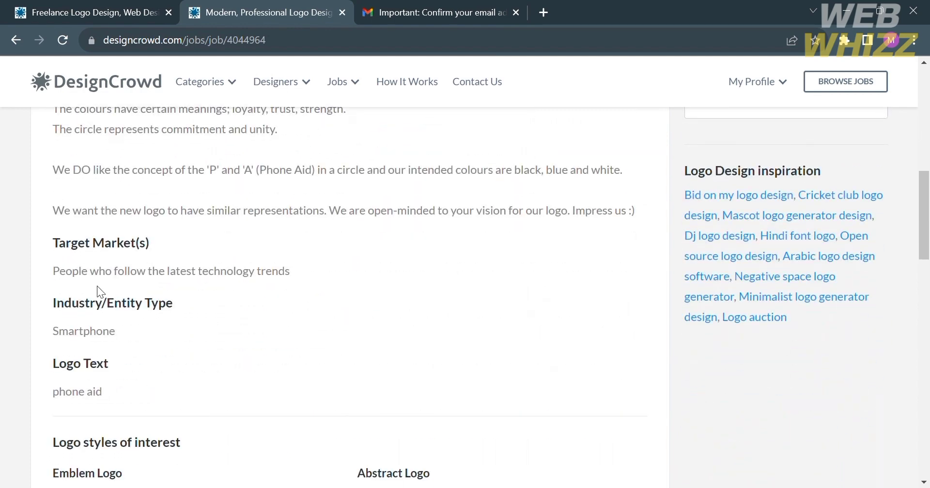
scroll(259, 304, down, 1)
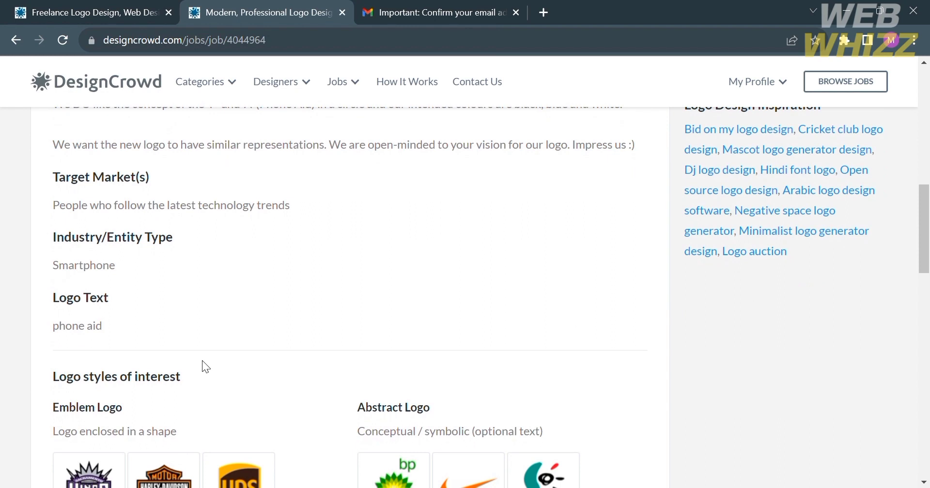
scroll(202, 361, down, 2)
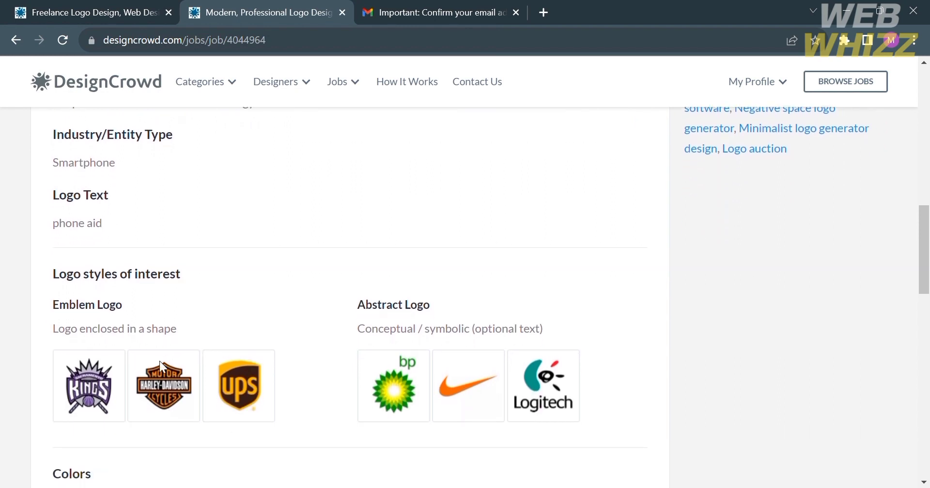
scroll(164, 372, down, 2)
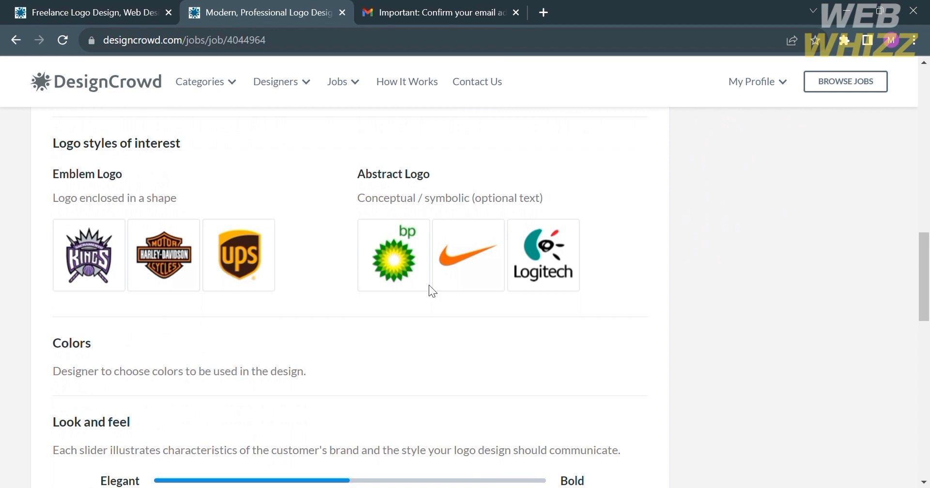
scroll(229, 375, down, 3)
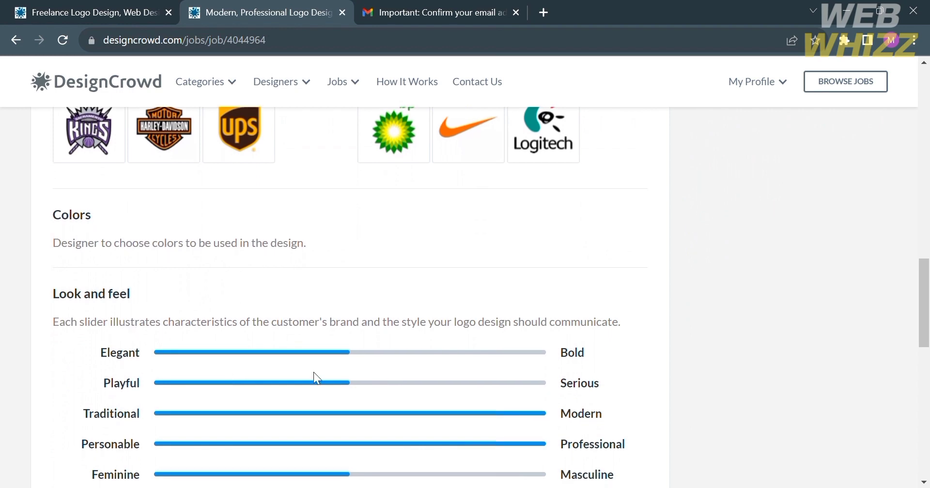
scroll(326, 381, down, 2)
scroll(333, 390, down, 2)
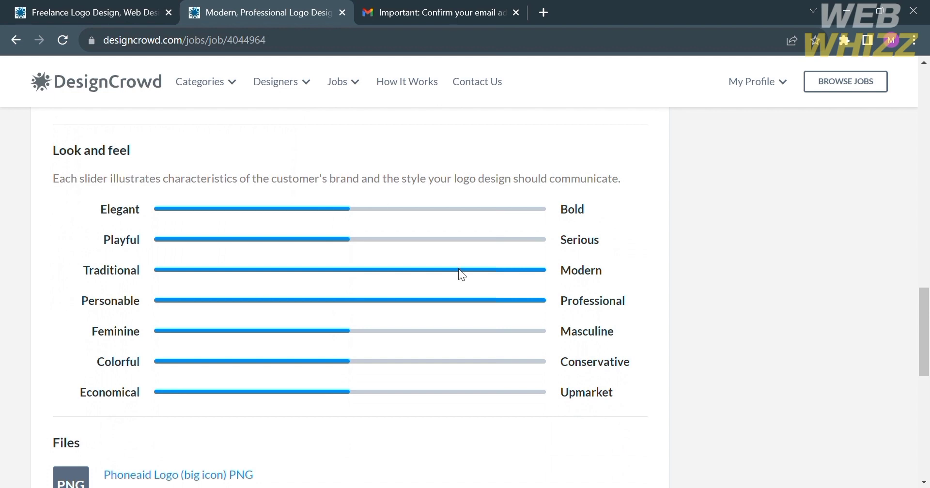
scroll(465, 466, down, 2)
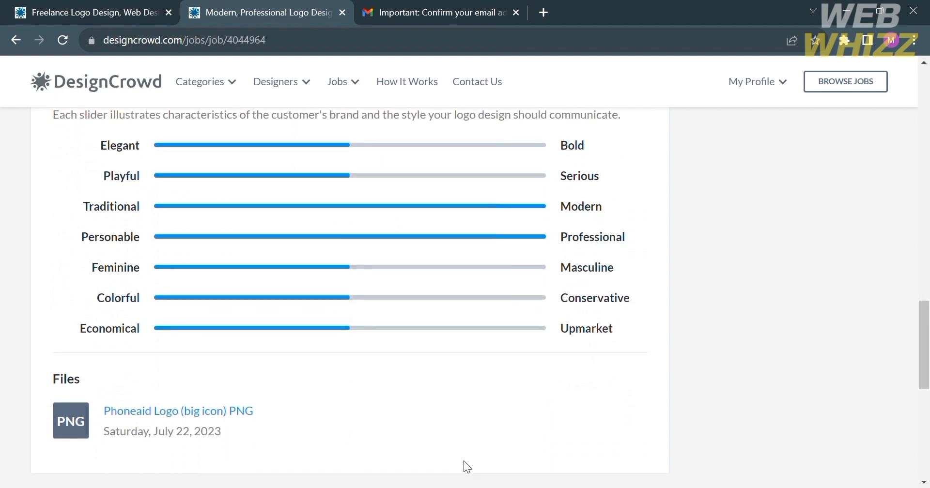
scroll(546, 297, down, 2)
scroll(547, 298, down, 3)
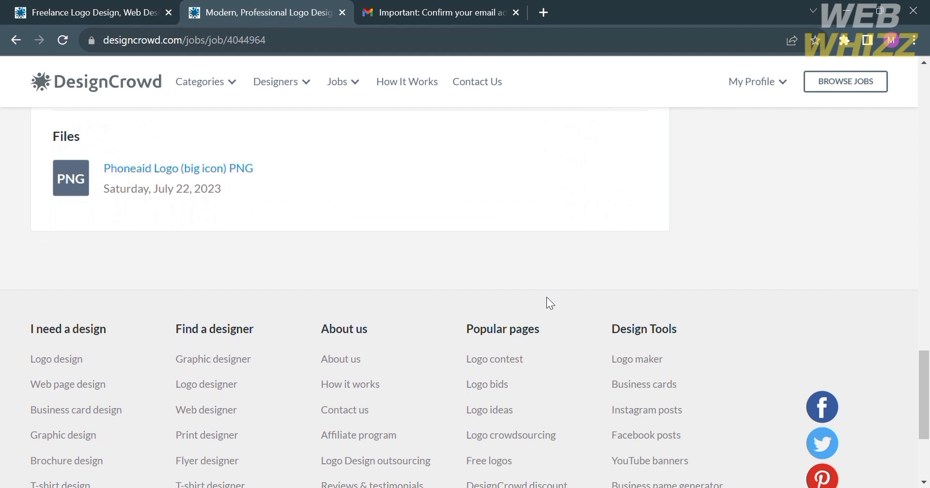
click(131, 173)
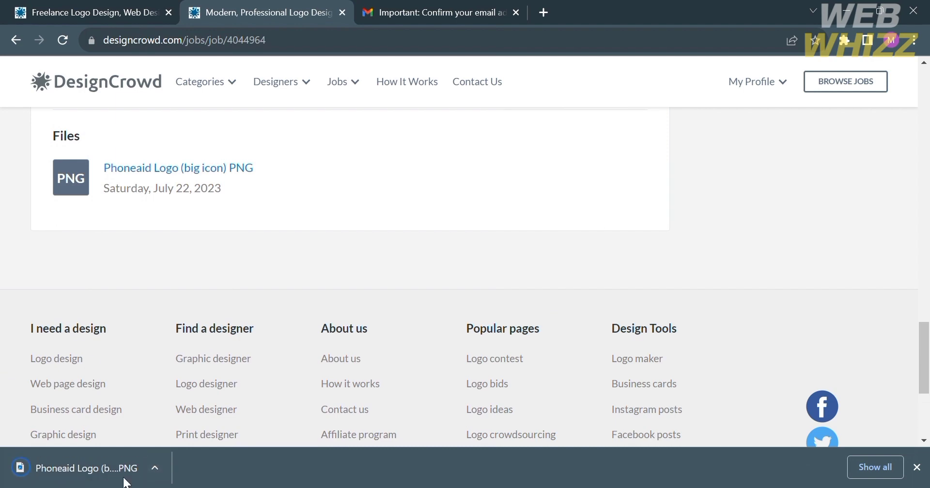
click(127, 482)
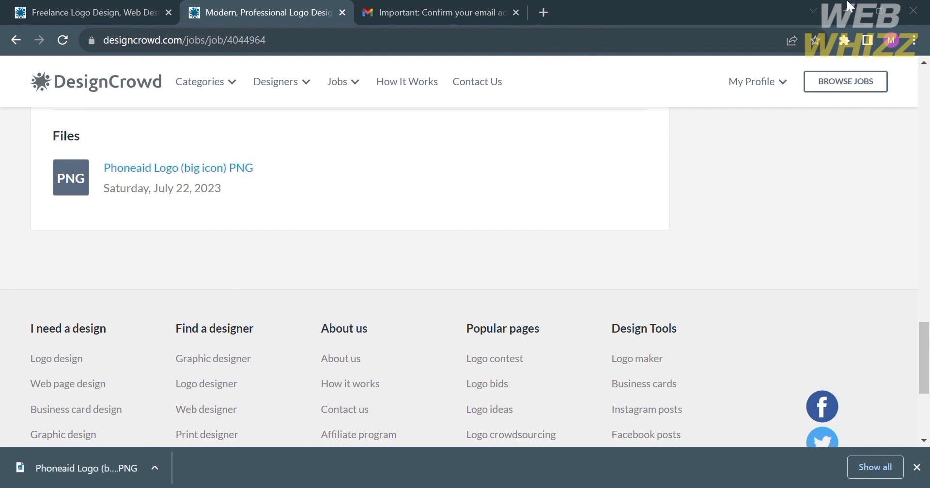
scroll(807, 194, up, 2)
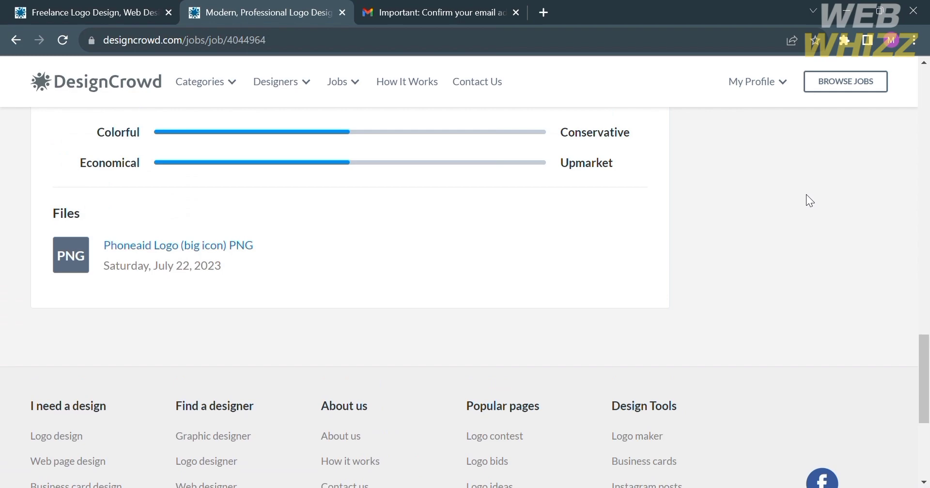
scroll(807, 194, up, 3)
scroll(806, 194, up, 10)
scroll(807, 193, up, 7)
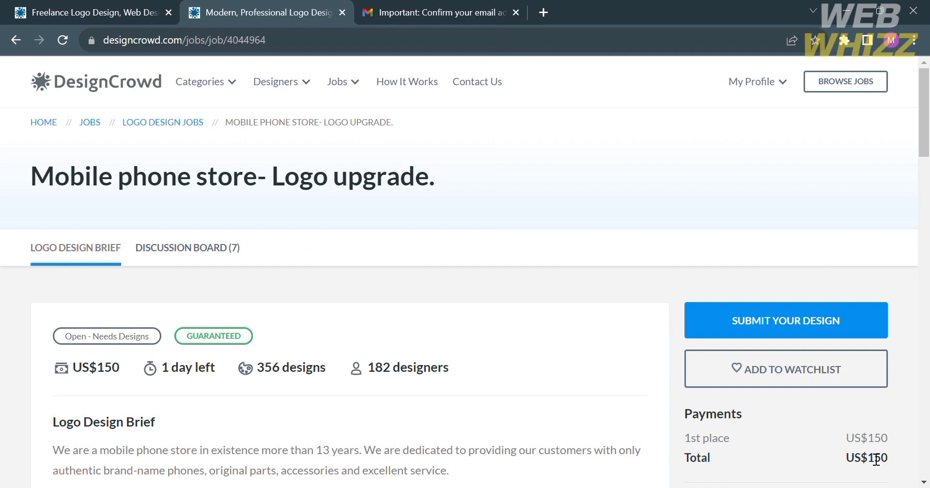
- Open the SUBMIT YOUR DESIGN form and scroll through it
click(774, 317)
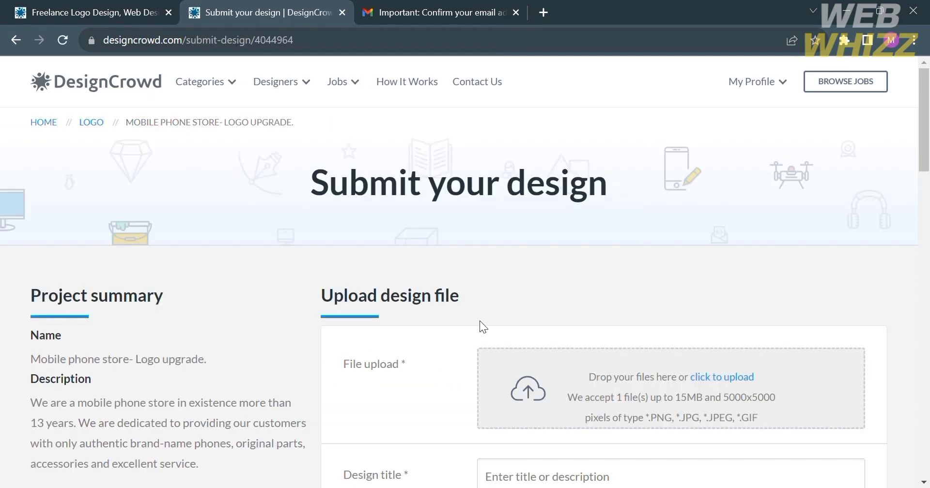
scroll(480, 324, down, 3)
scroll(451, 330, up, 1)
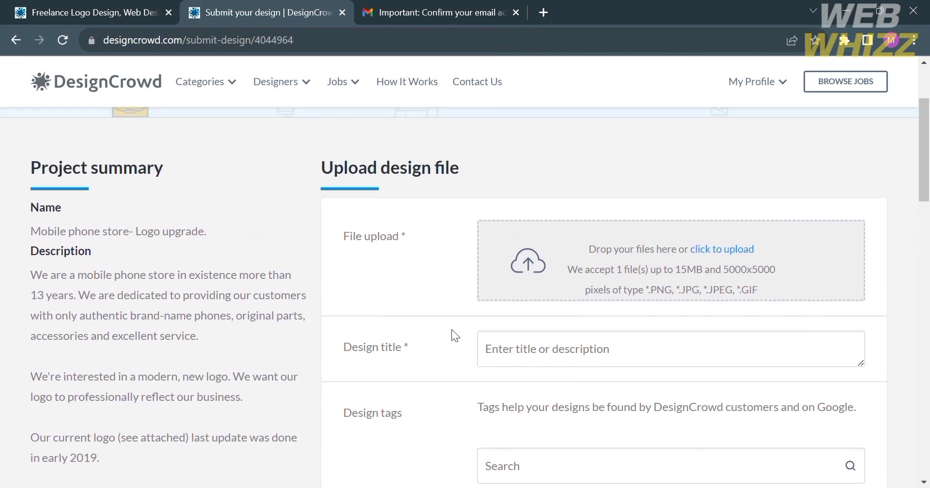
scroll(452, 329, down, 2)
scroll(452, 330, down, 4)
scroll(452, 329, up, 6)
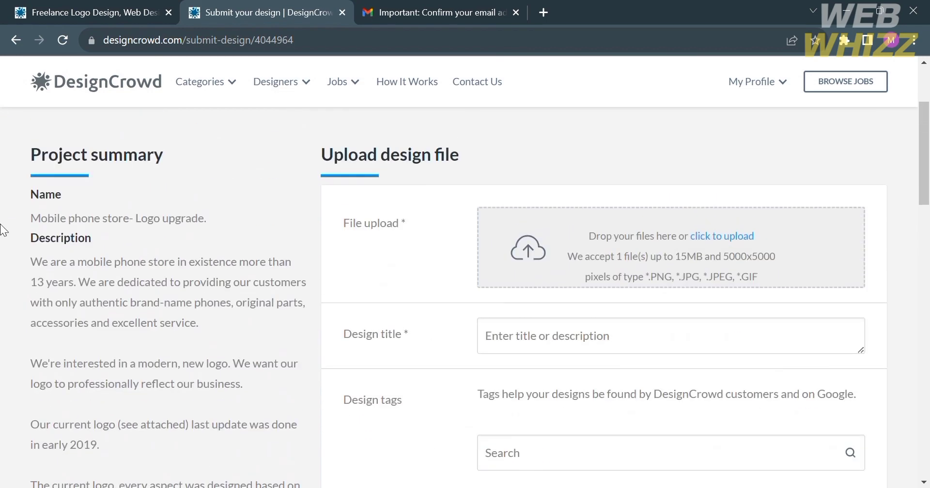
scroll(174, 230, down, 2)
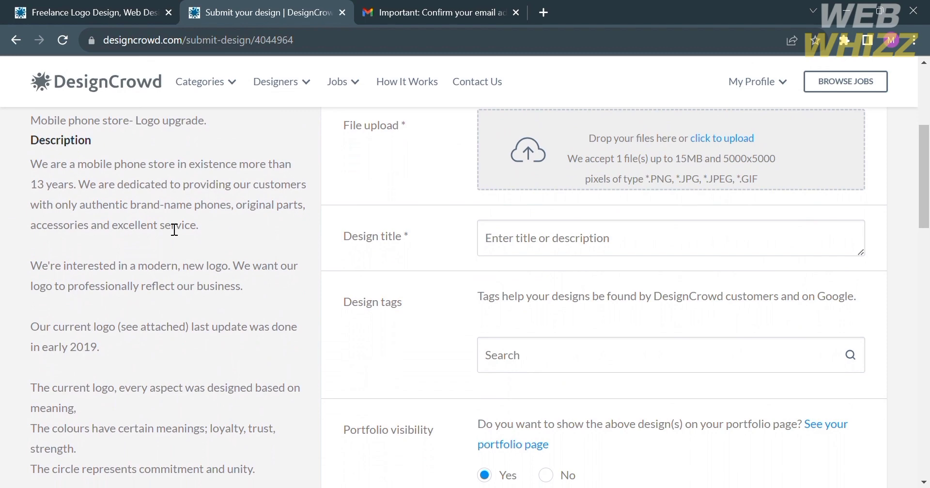
scroll(175, 229, down, 2)
scroll(174, 229, down, 4)
scroll(166, 222, down, 5)
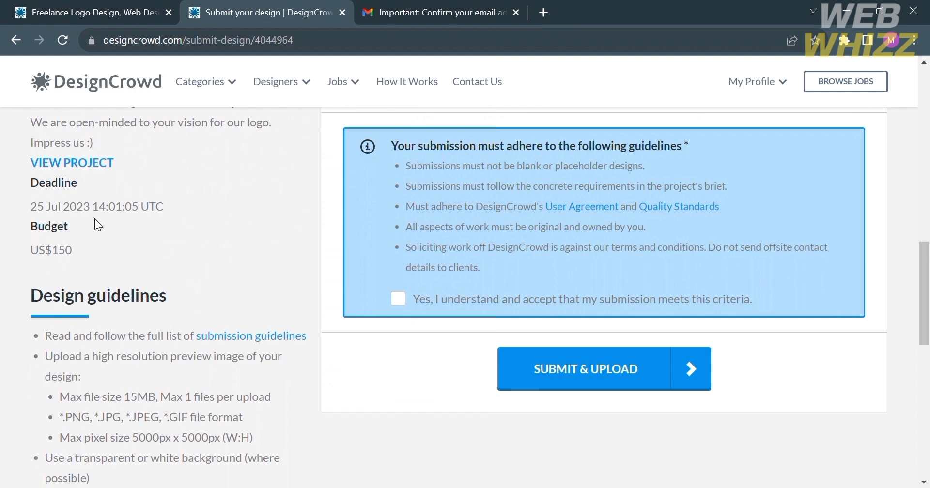
- Read the upload guidelines: max 15MB, PNG/JPG/JPEG/GIF, up to 5000×5000px
scroll(134, 383, down, 4)
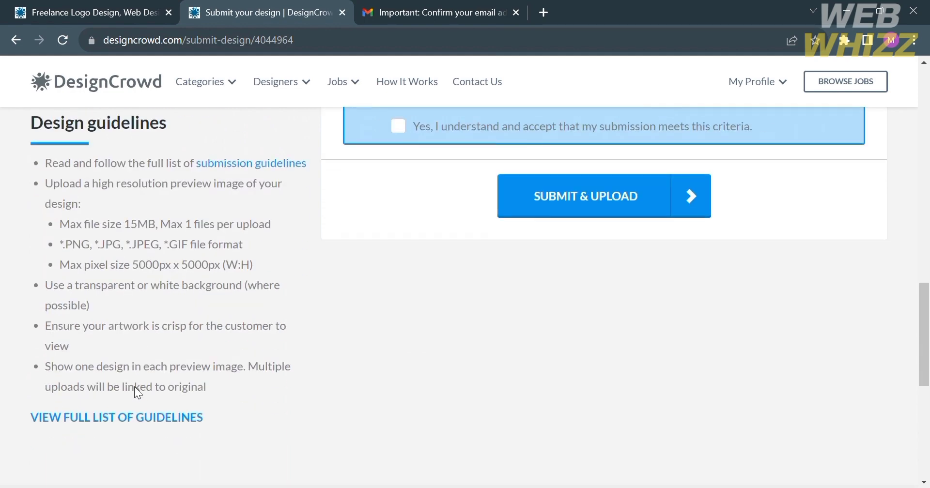
scroll(135, 387, down, 1)
scroll(135, 387, up, 1)
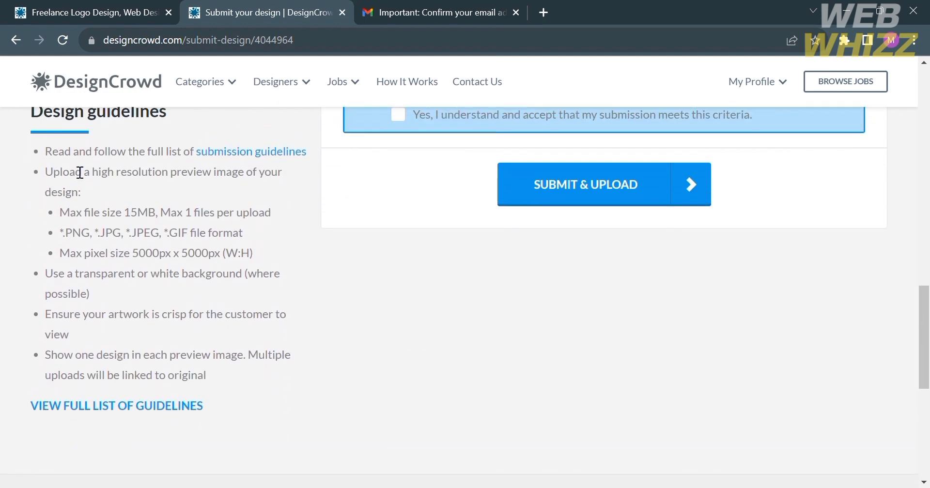
scroll(76, 215, up, 1)
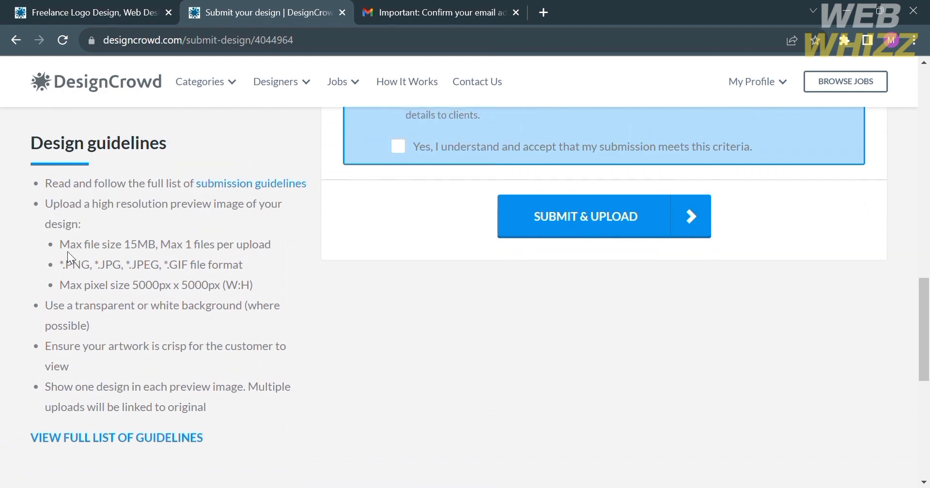
mouse_move(59, 244)
mouse_down()
mouse_move(243, 257)
mouse_move(272, 281)
mouse_up()
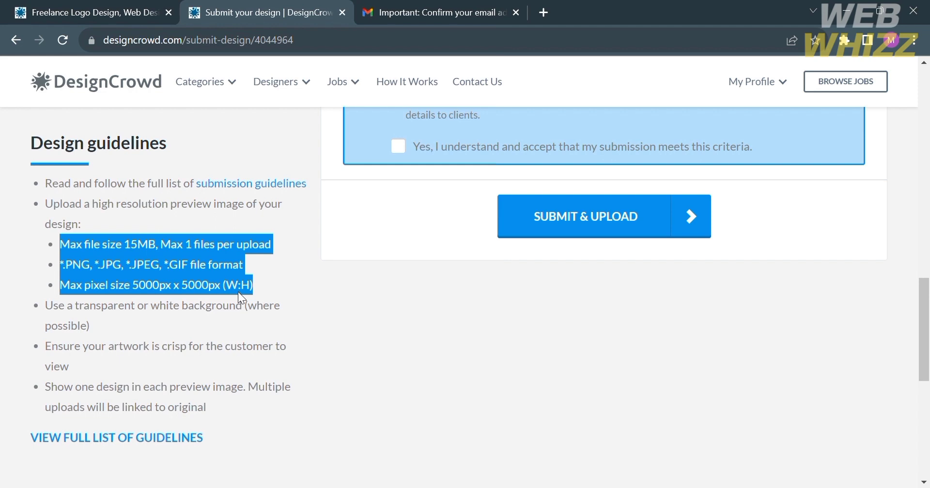
click(77, 349)
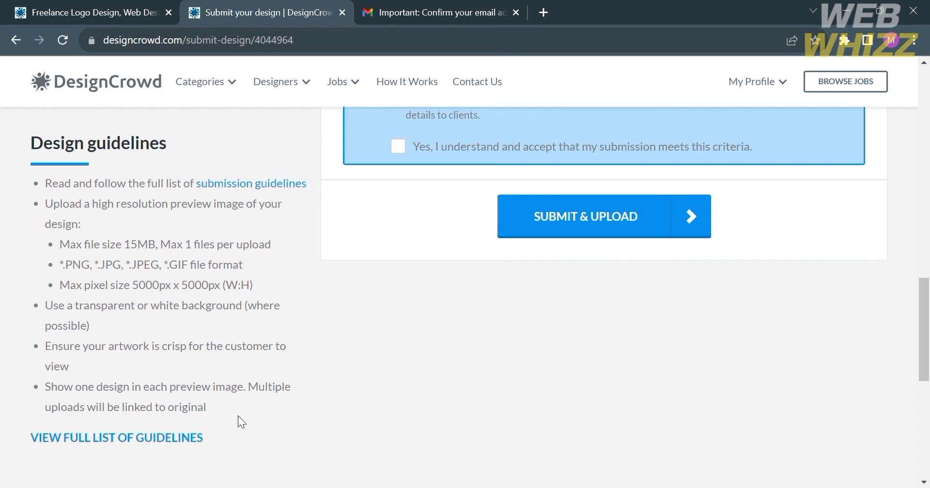
scroll(280, 422, up, 15)
scroll(605, 363, down, 3)
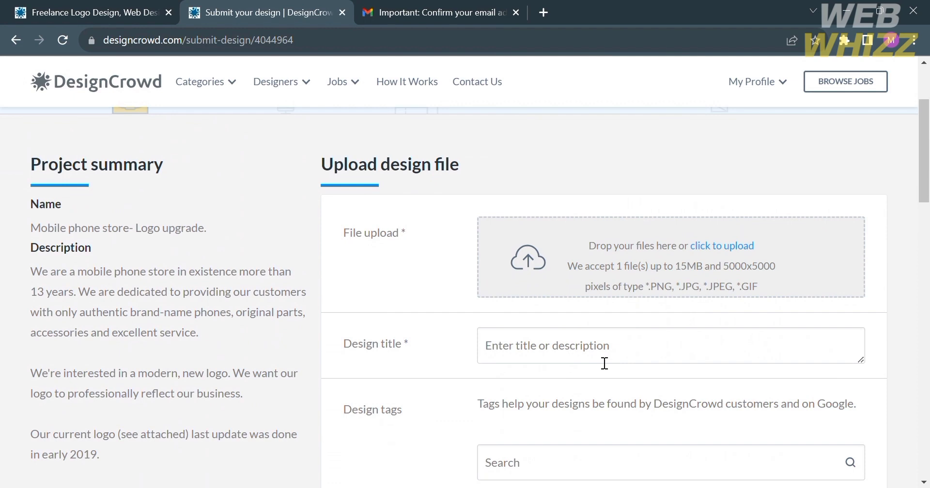
scroll(550, 365, down, 1)
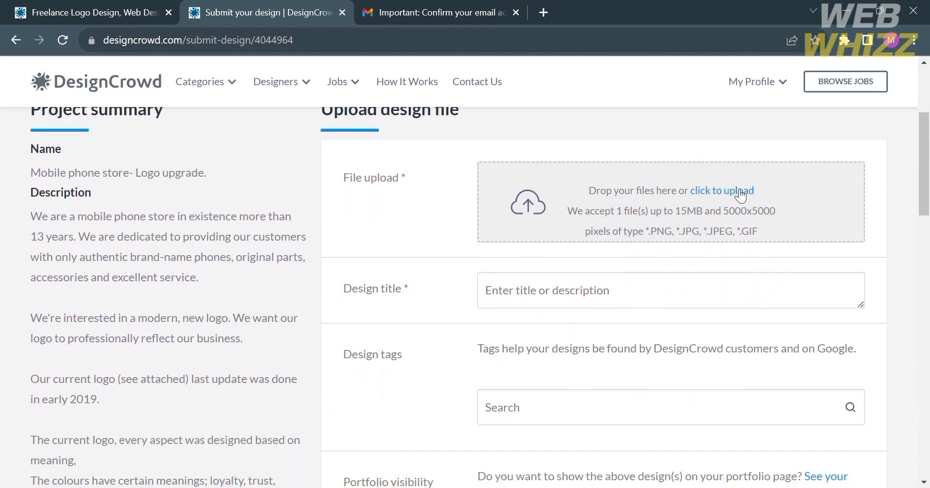
click(734, 196)
scroll(671, 329, down, 1)
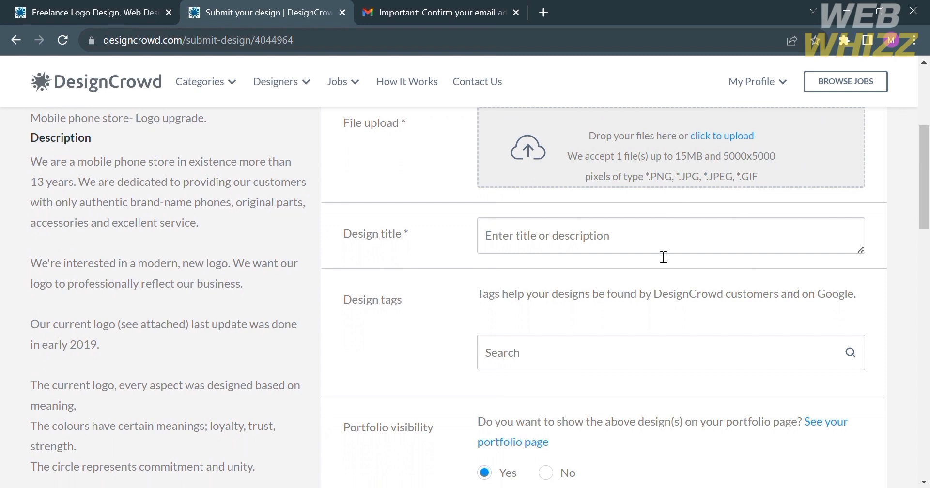
- Copy the project name and paste 'Mobile phone store- Logo upgrade.' as the design title
click(710, 249)
scroll(711, 251, up, 4)
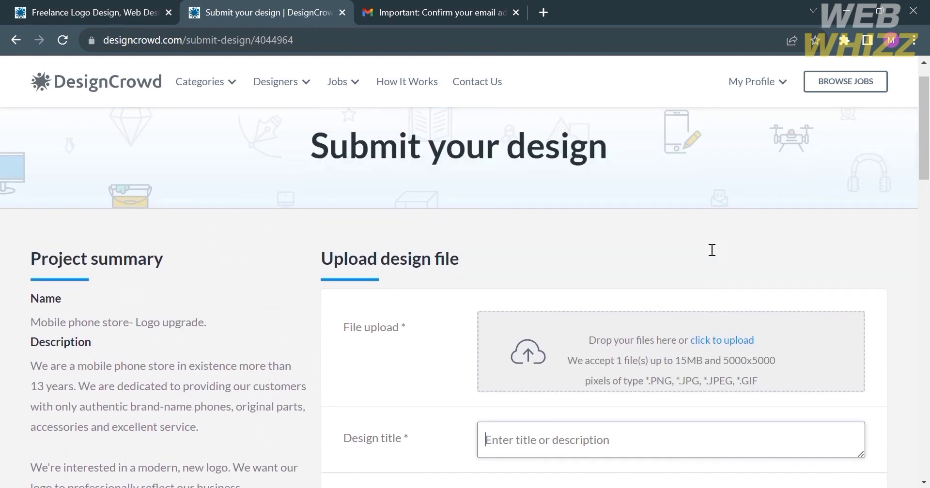
scroll(712, 250, up, 1)
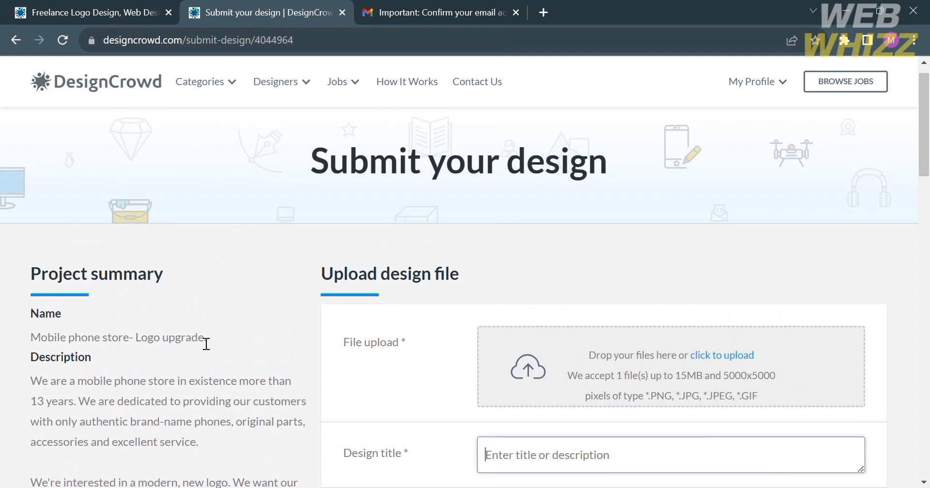
drag(209, 341, 28, 327)
key(ctrl+c)
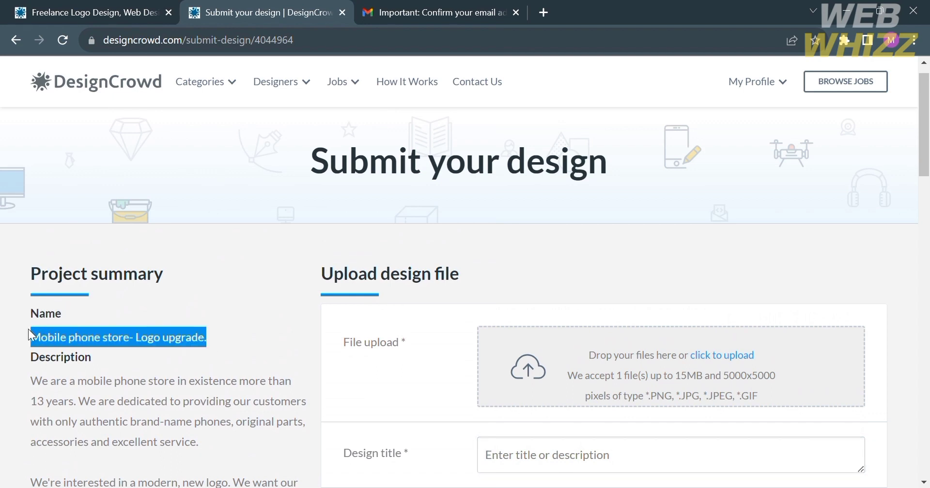
scroll(29, 330, down, 2)
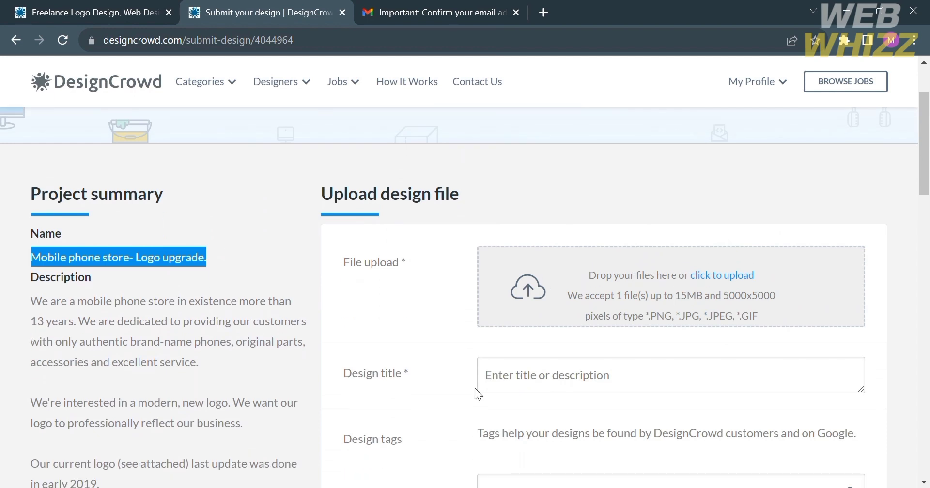
click(517, 392)
key(ctrl+v)
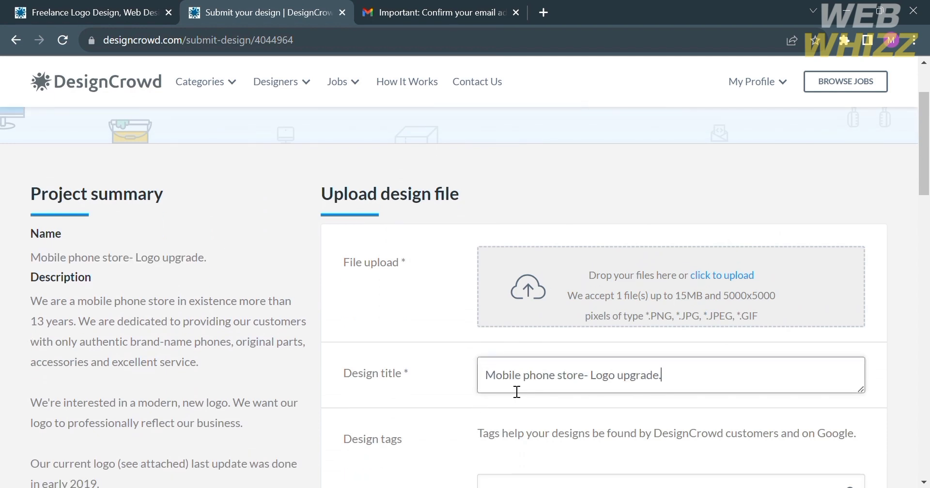
- Add 'Phone' as a design tag
scroll(517, 391, down, 2)
click(519, 386)
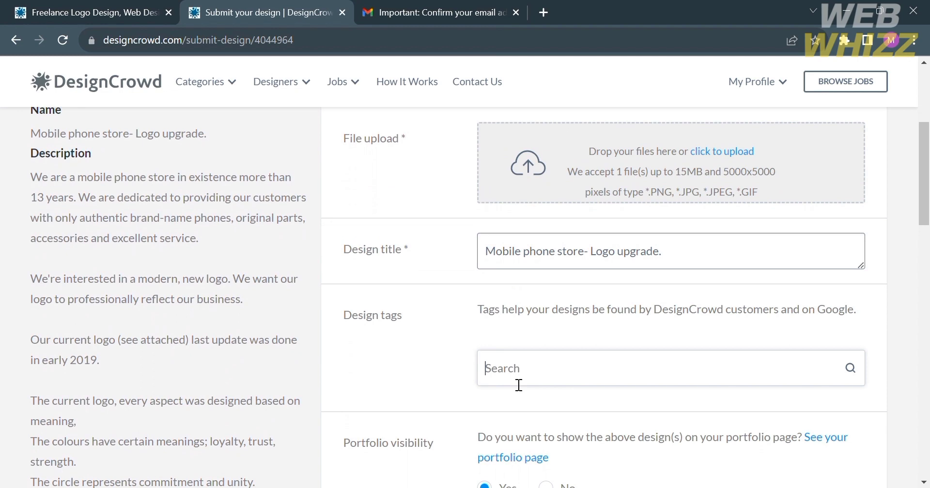
scroll(516, 383, up, 1)
text(L)
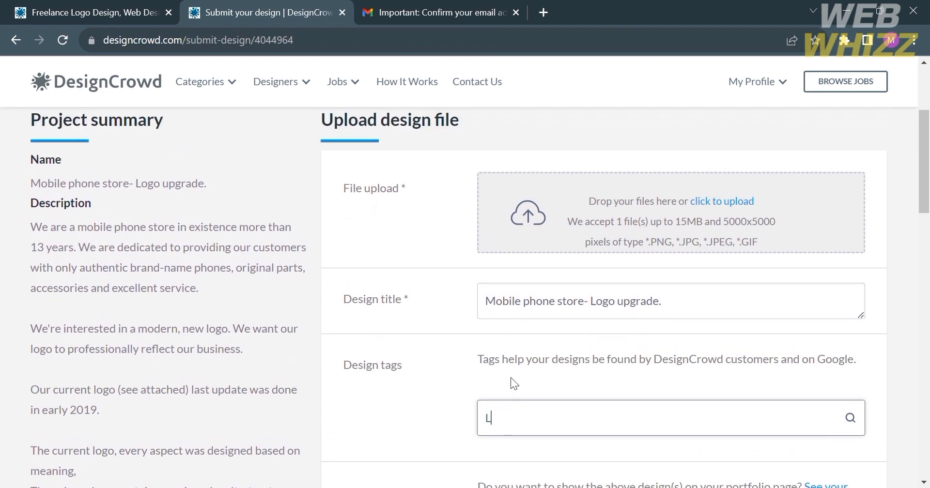
text(ogo design)
scroll(511, 377, down, 1)
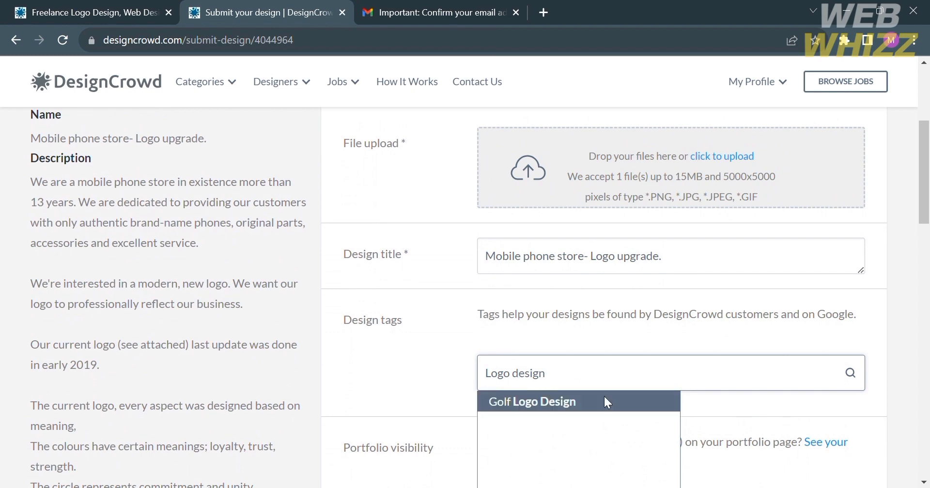
key(Home)
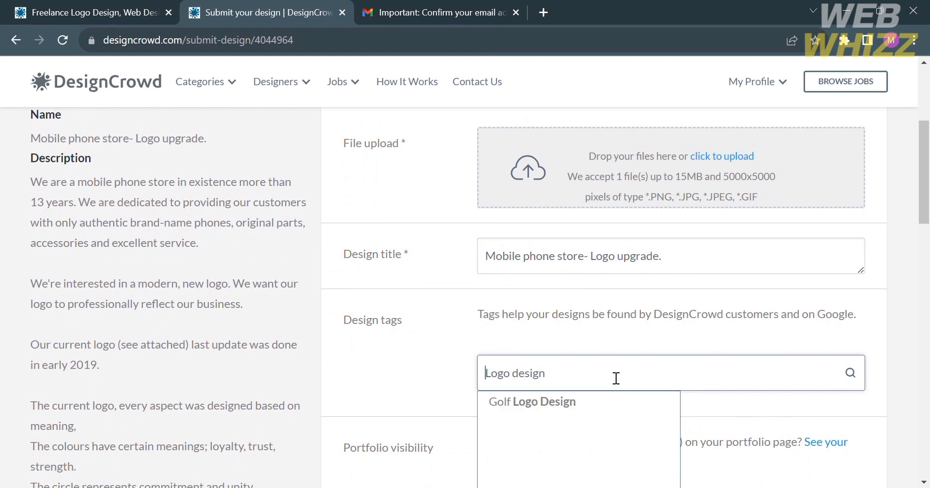
text(Pho)
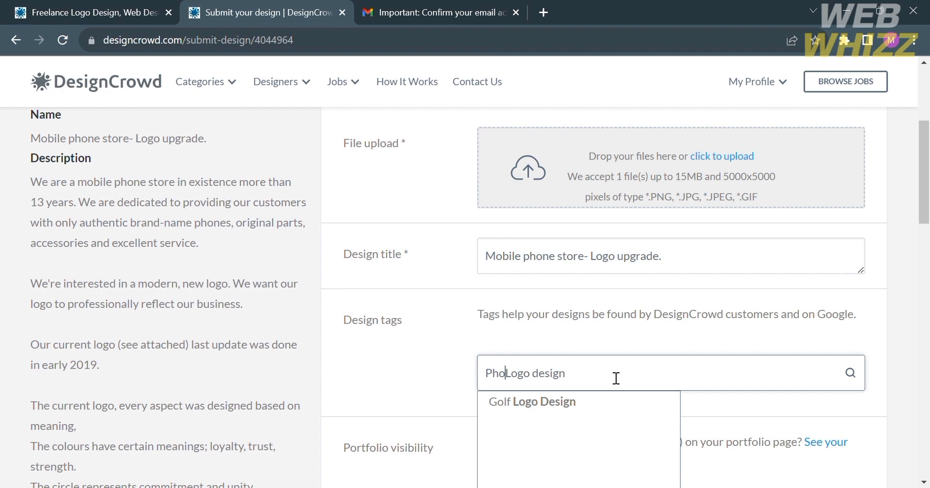
text(ne)
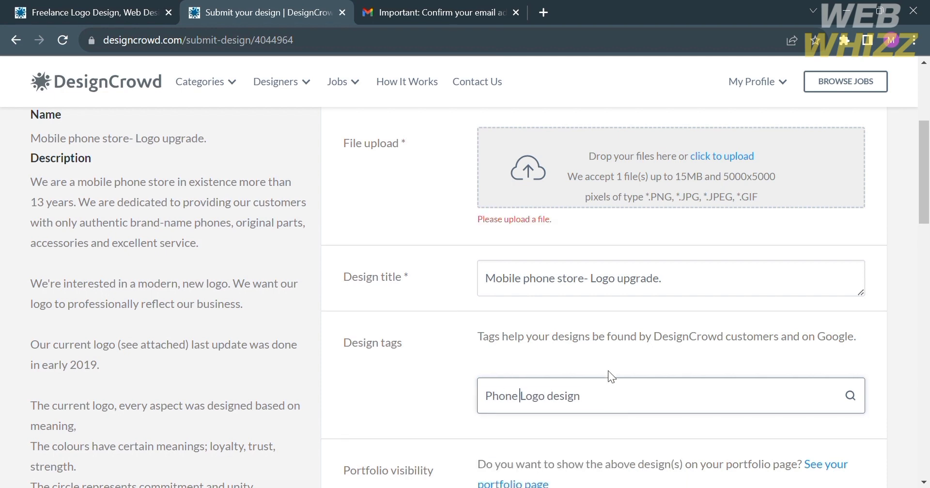
click(650, 416)
key(Return)
scroll(541, 210, down, 4)
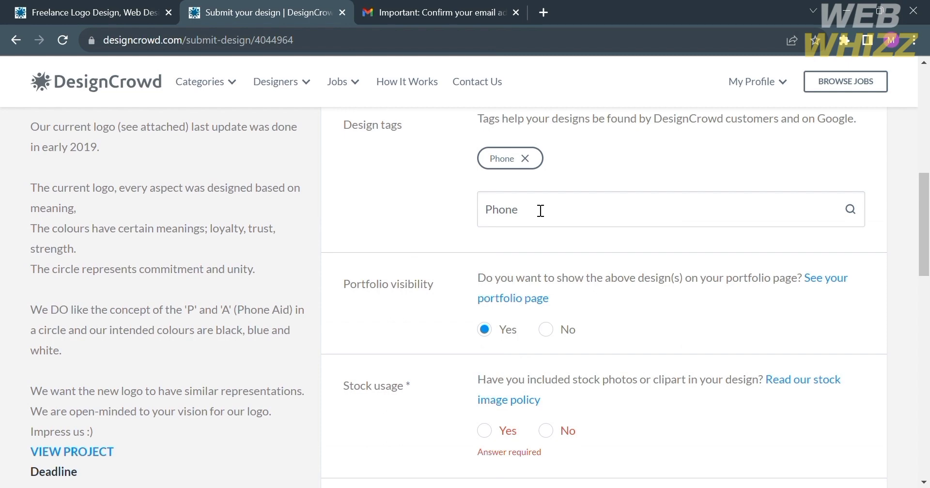
- Tick 'Yes, I understand and accept' for the submission guidelines
scroll(541, 211, down, 5)
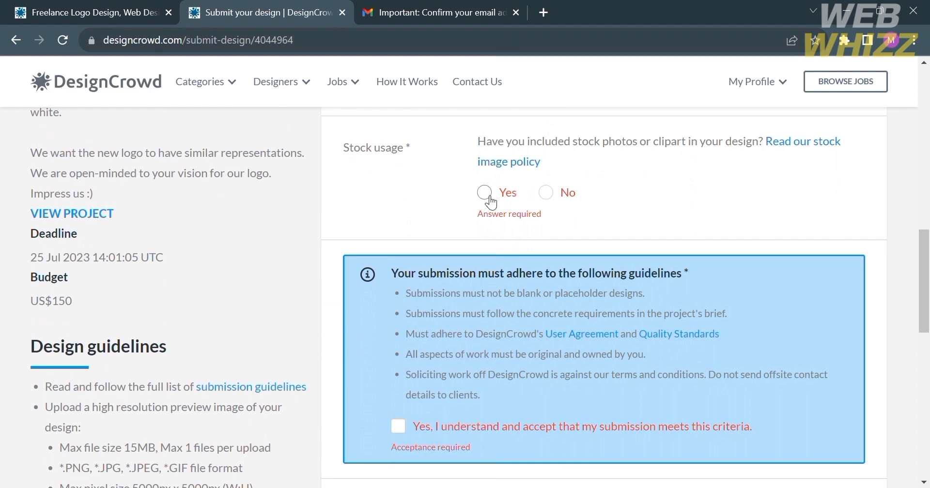
click(401, 433)
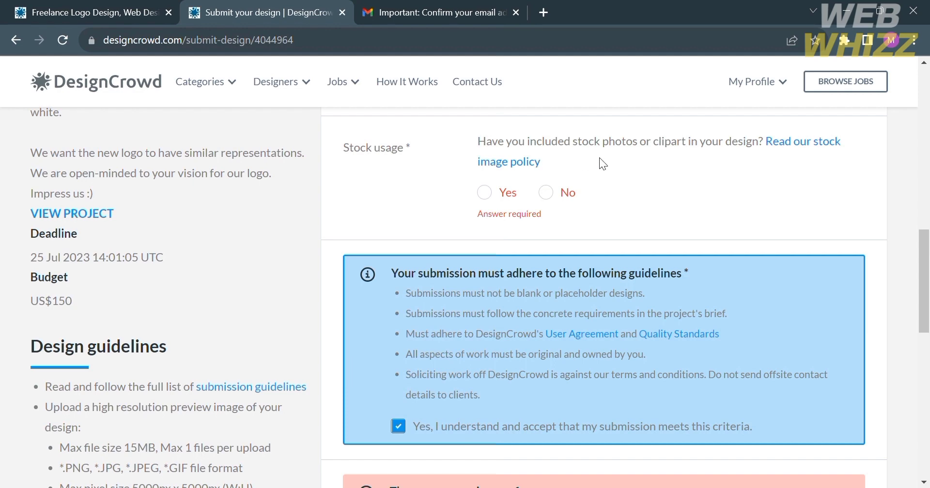
- Try submitting the design, which fails for a missing file, then return to the homepage
scroll(743, 145, down, 5)
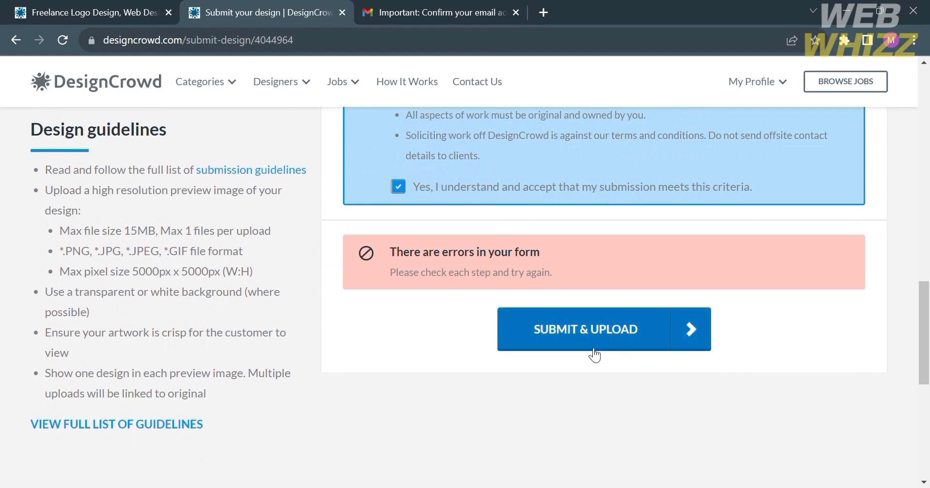
click(595, 356)
mouse_move(206, 81)
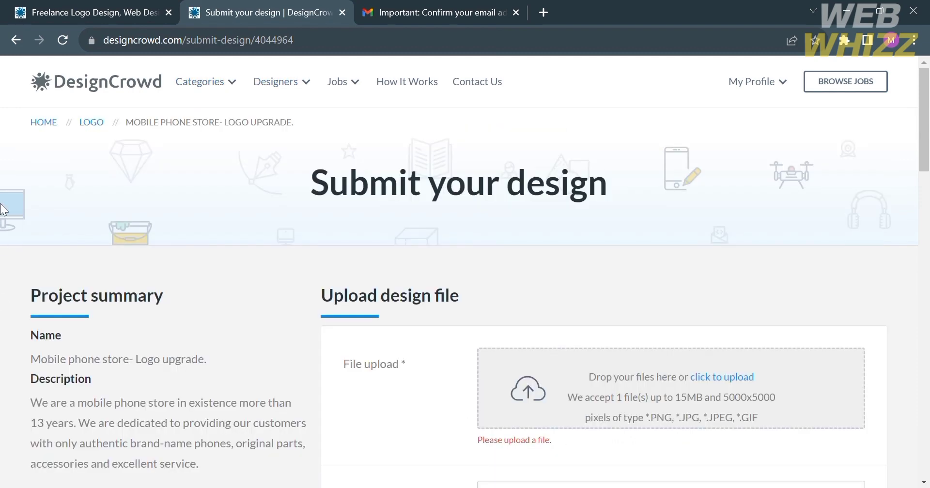
click(50, 124)
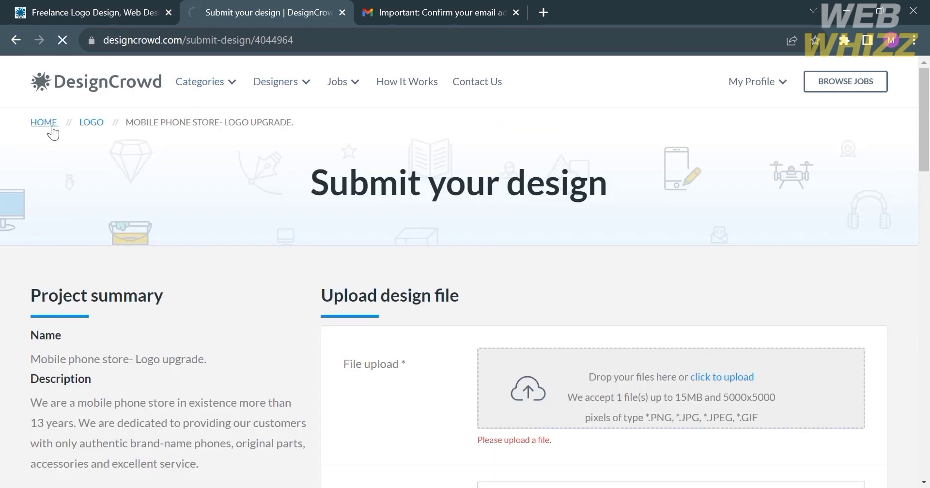